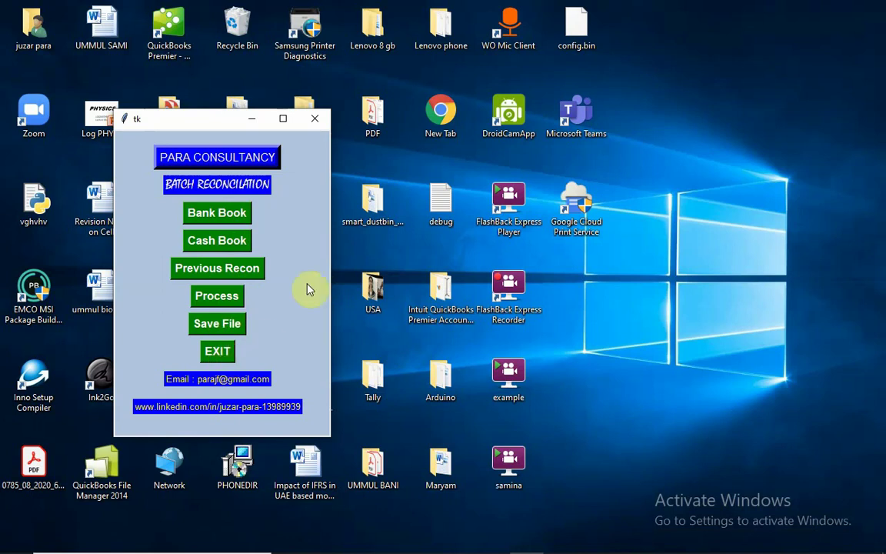
# Load the AZ, BZ, CZ, DZ and EZ Bank Book files from the Jan folder as the bank books.
pyautogui.click(228, 219)
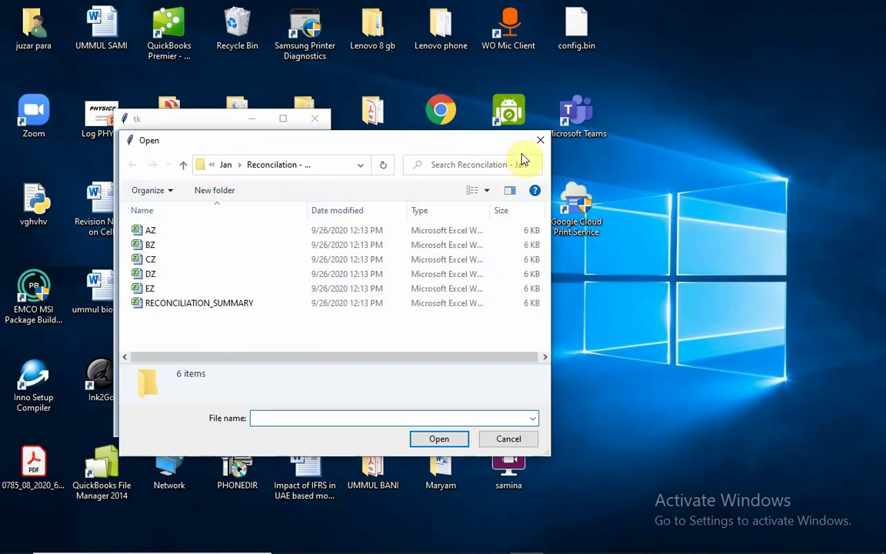
pyautogui.click(184, 168)
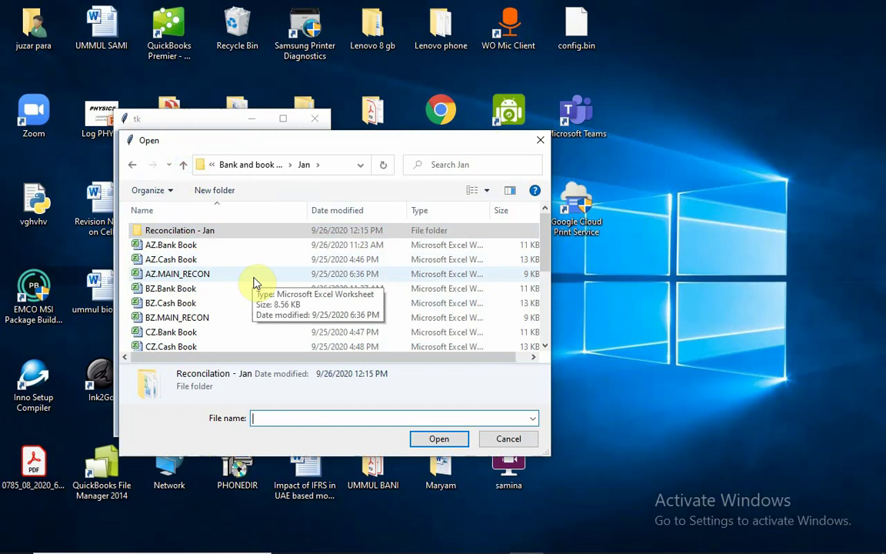
pyautogui.click(212, 251)
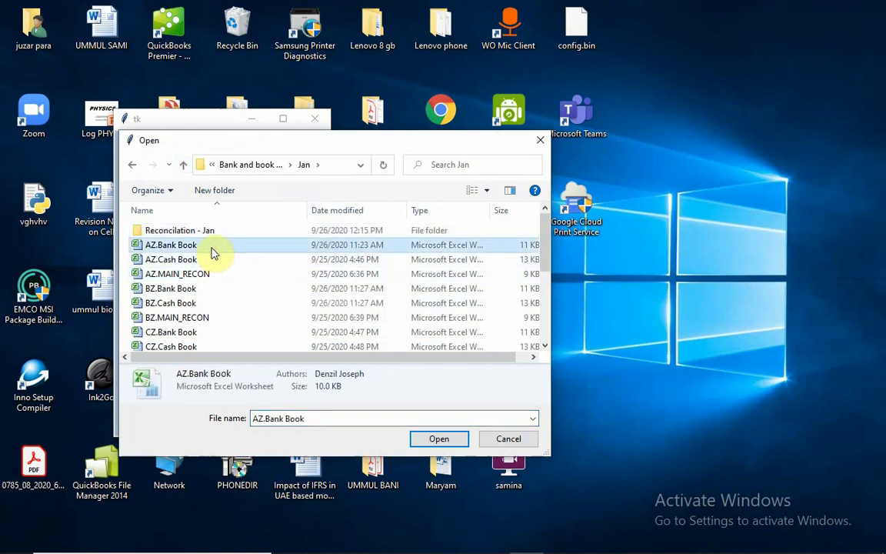
pyautogui.keyDown('ctrl'); pyautogui.click(185, 289); pyautogui.keyUp('ctrl')
pyautogui.keyDown('ctrl'); pyautogui.click(186, 332); pyautogui.keyUp('ctrl')
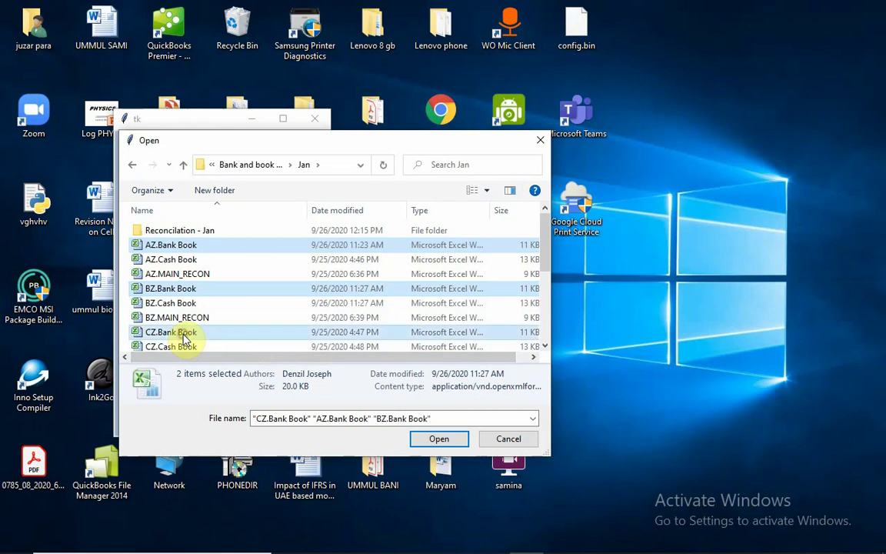
pyautogui.scroll(-1, 550, 351)
pyautogui.click(547, 347)
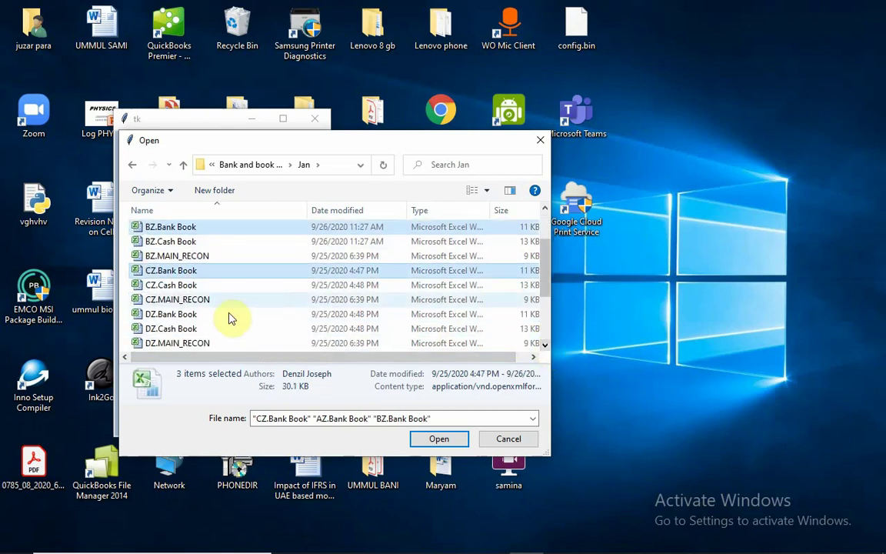
pyautogui.keyDown('ctrl'); pyautogui.click(197, 316); pyautogui.keyUp('ctrl')
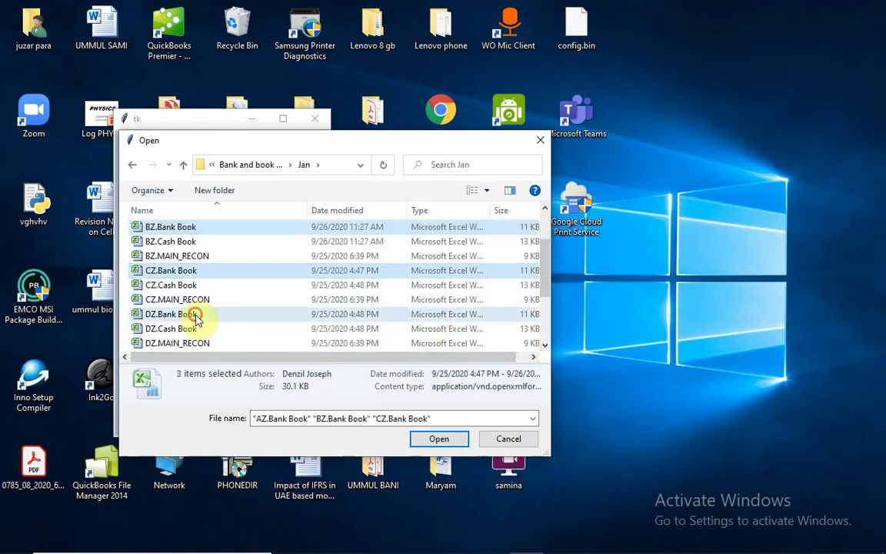
pyautogui.click(545, 345)
pyautogui.click(545, 346)
pyautogui.click(545, 346)
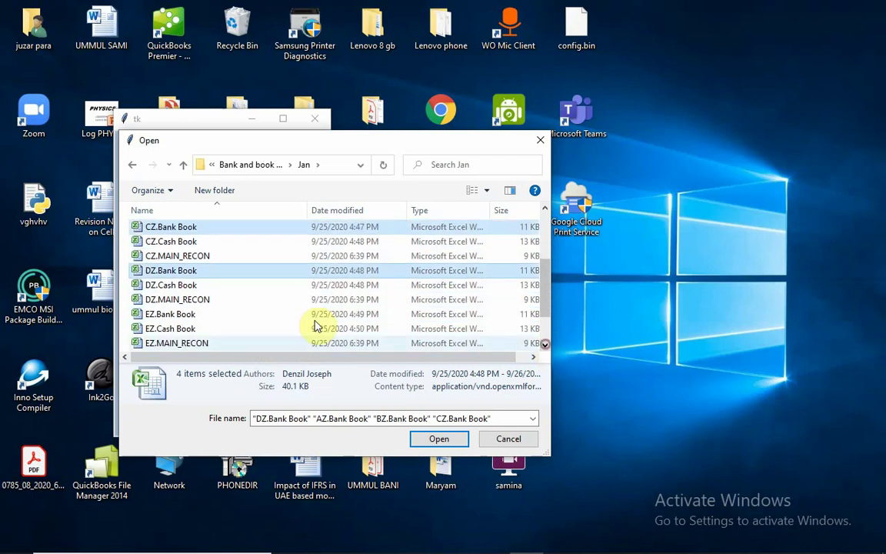
pyautogui.keyDown('ctrl'); pyautogui.click(188, 316); pyautogui.keyUp('ctrl')
pyautogui.click(446, 439)
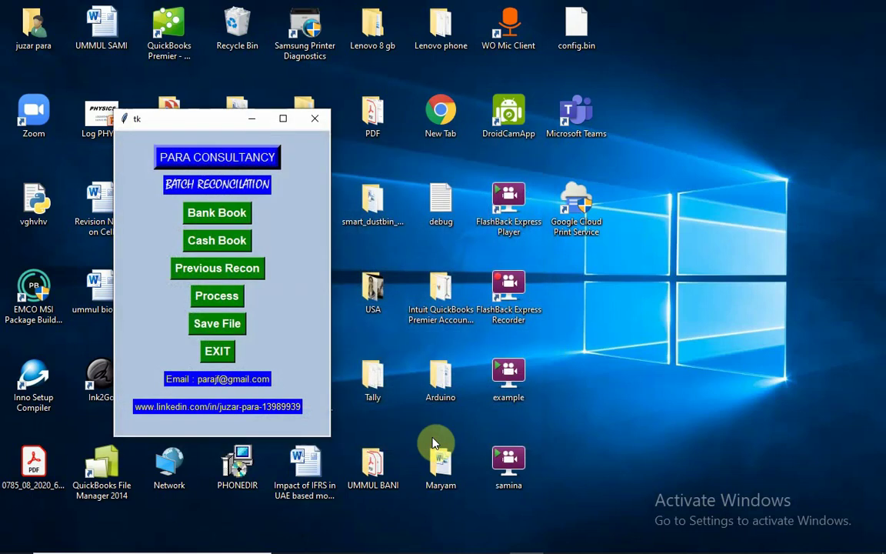
# Load the AZ, BZ, CZ, DZ and EZ Cash Book files from the Jan folder as the cash books.
pyautogui.click(201, 245)
pyautogui.click(186, 263)
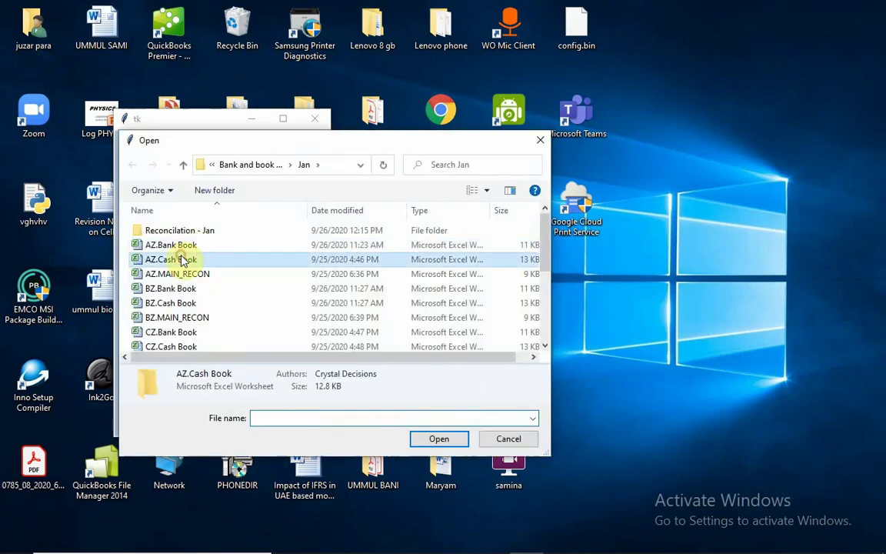
pyautogui.keyDown('ctrl'); pyautogui.click(173, 302); pyautogui.keyUp('ctrl')
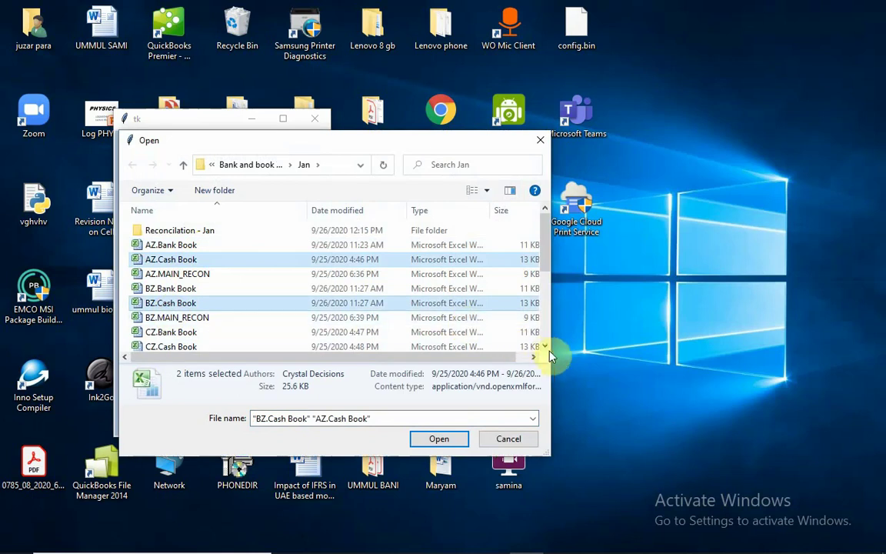
pyautogui.scroll(-1, 544, 346)
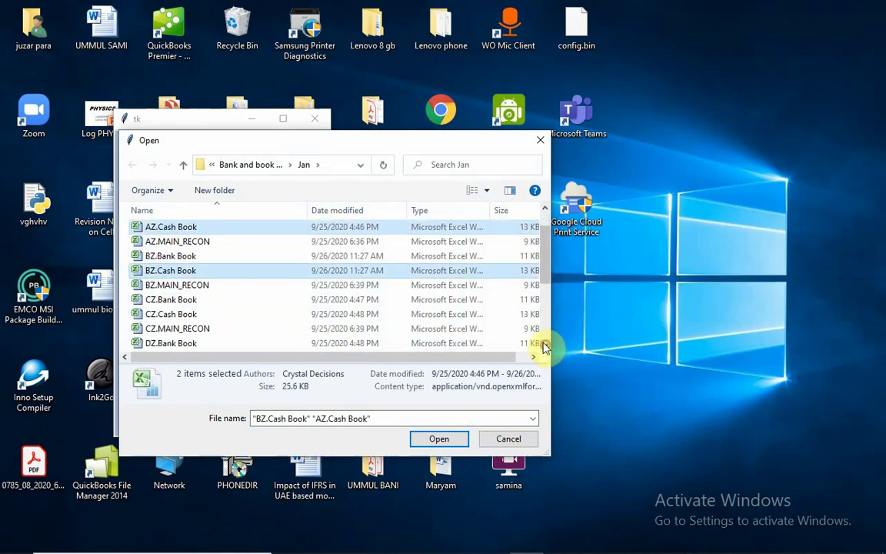
pyautogui.keyDown('ctrl'); pyautogui.click(209, 316); pyautogui.keyUp('ctrl')
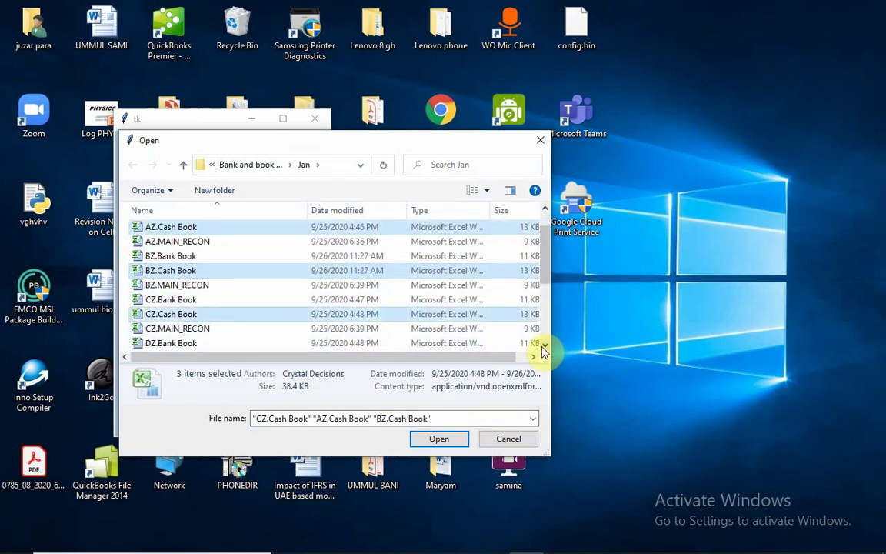
pyautogui.scroll(-1, 548, 348)
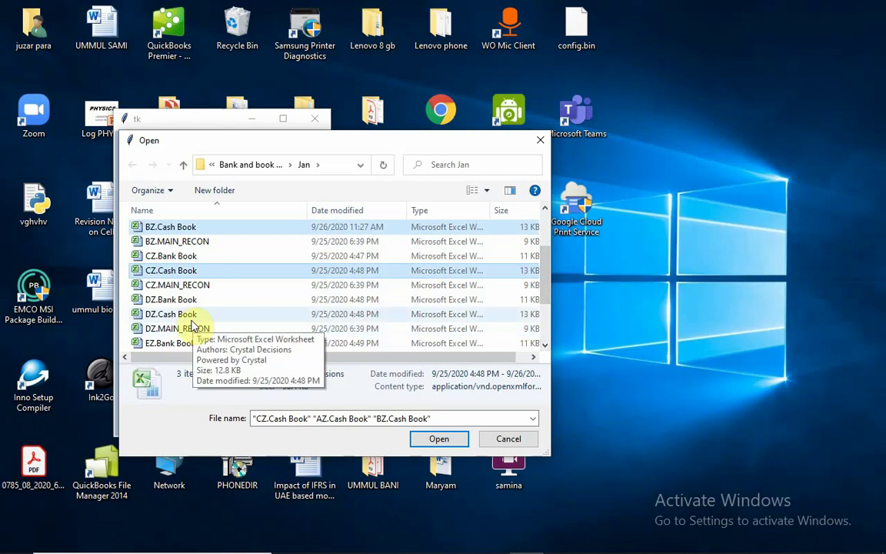
pyautogui.keyDown('ctrl'); pyautogui.click(198, 315); pyautogui.keyUp('ctrl')
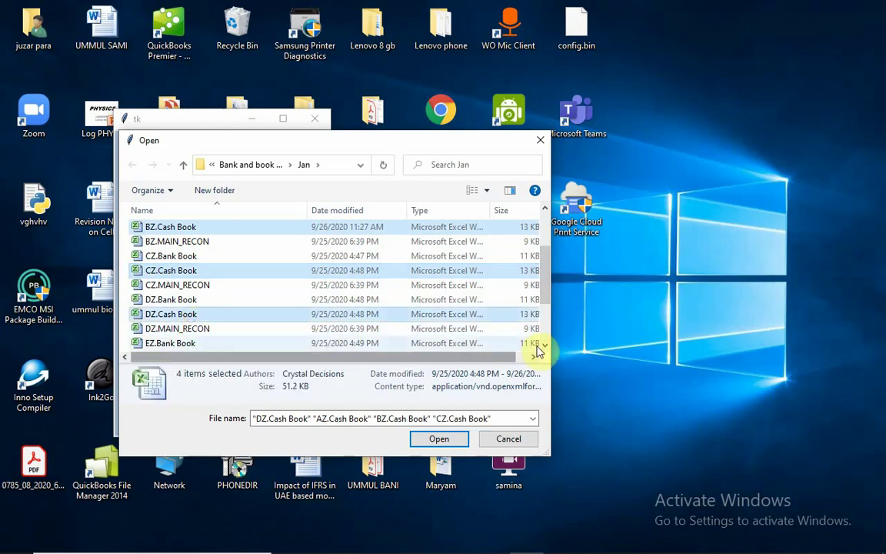
pyautogui.scroll(-1, 544, 350)
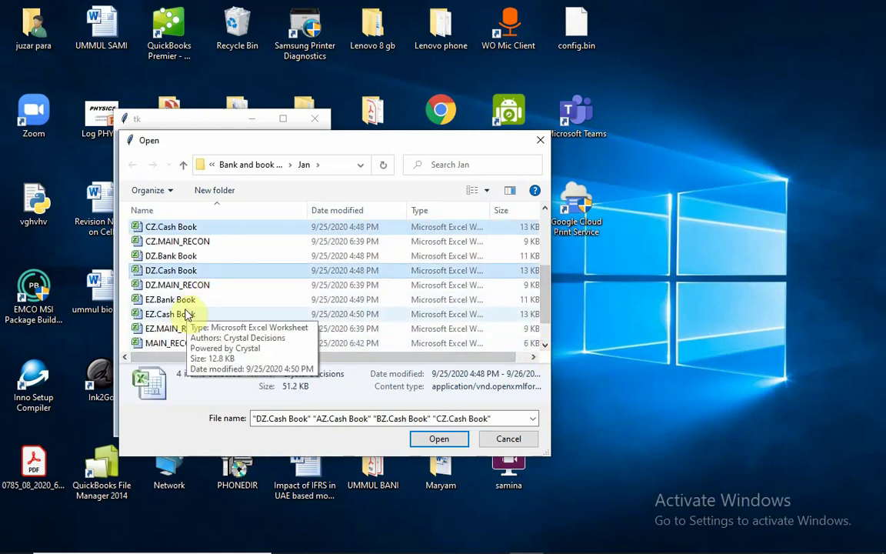
pyautogui.keyDown('ctrl'); pyautogui.click(185, 314); pyautogui.keyUp('ctrl')
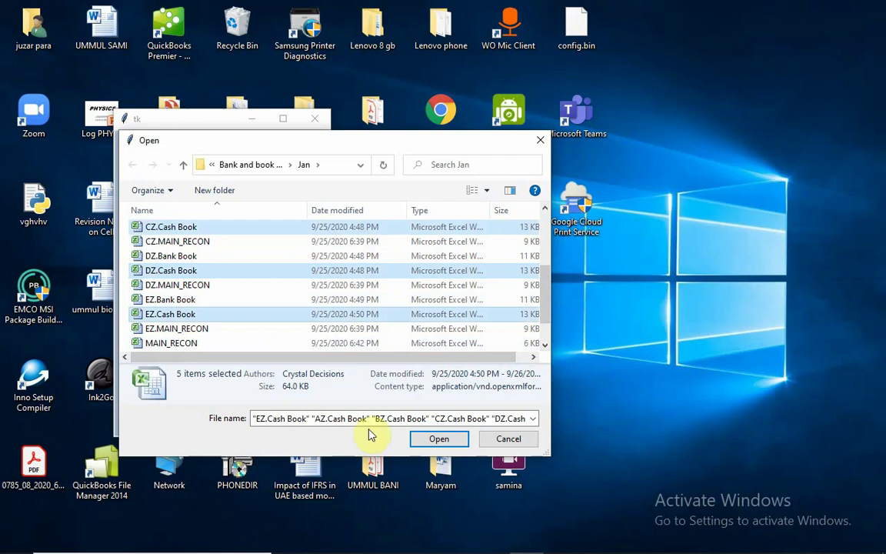
pyautogui.click(440, 439)
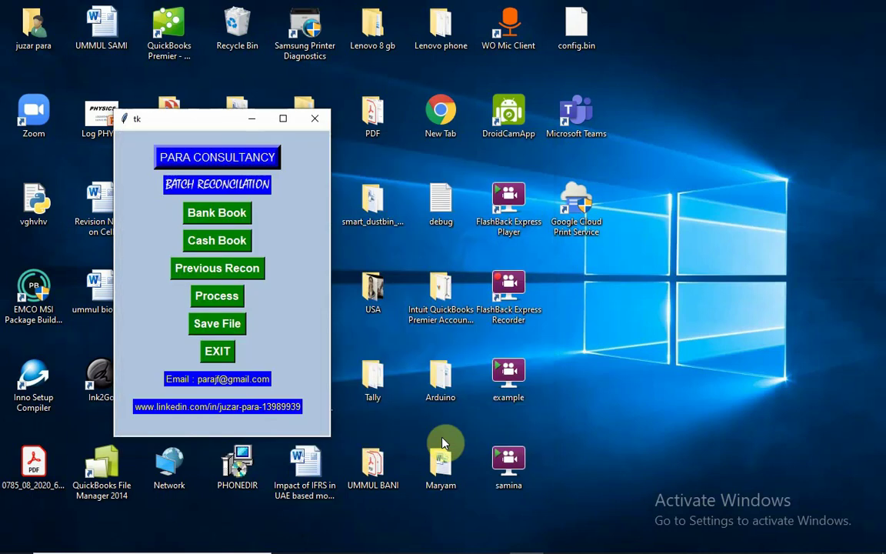
# Load the AZ, BZ, CZ, DZ and EZ MAIN_RECON files from the Jan folder as the previous reconciliations.
pyautogui.click(221, 268)
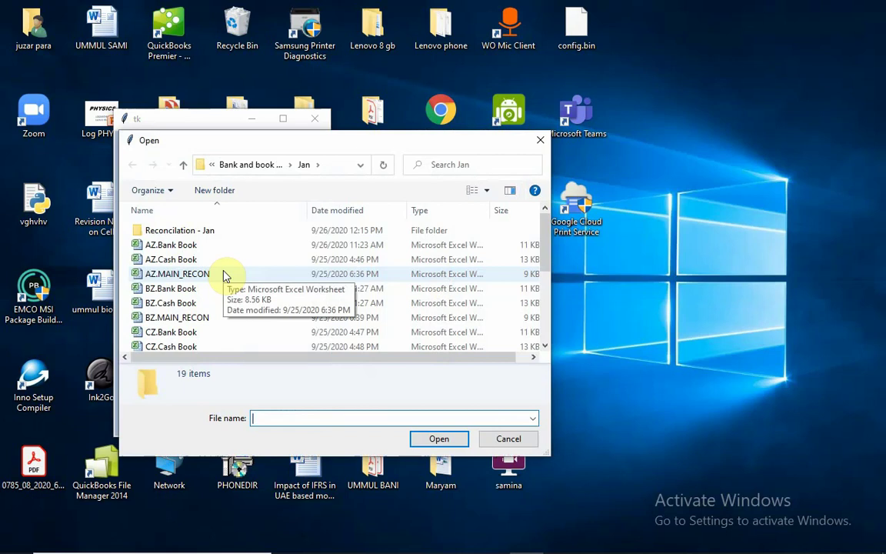
pyautogui.click(225, 276)
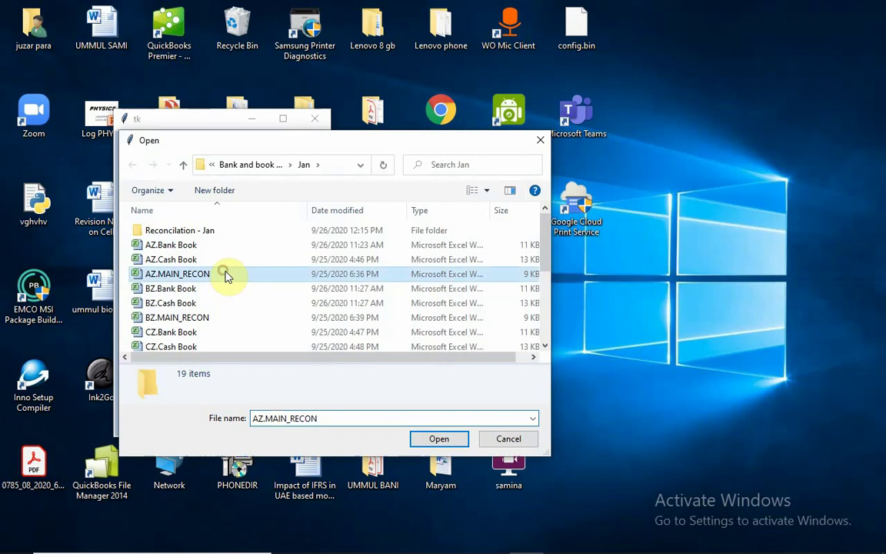
pyautogui.keyDown('ctrl'); pyautogui.click(206, 317); pyautogui.keyUp('ctrl')
pyautogui.scroll(-3, 546, 350)
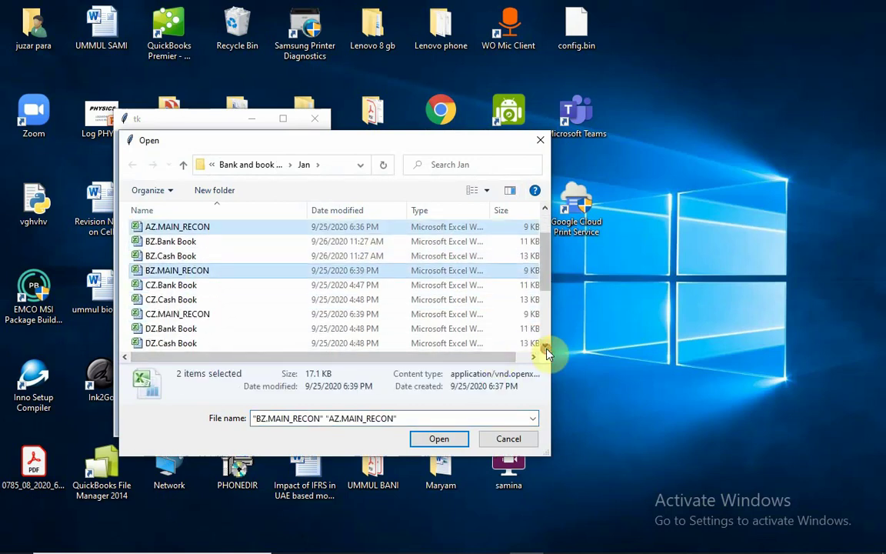
pyautogui.keyDown('ctrl'); pyautogui.click(183, 316); pyautogui.keyUp('ctrl')
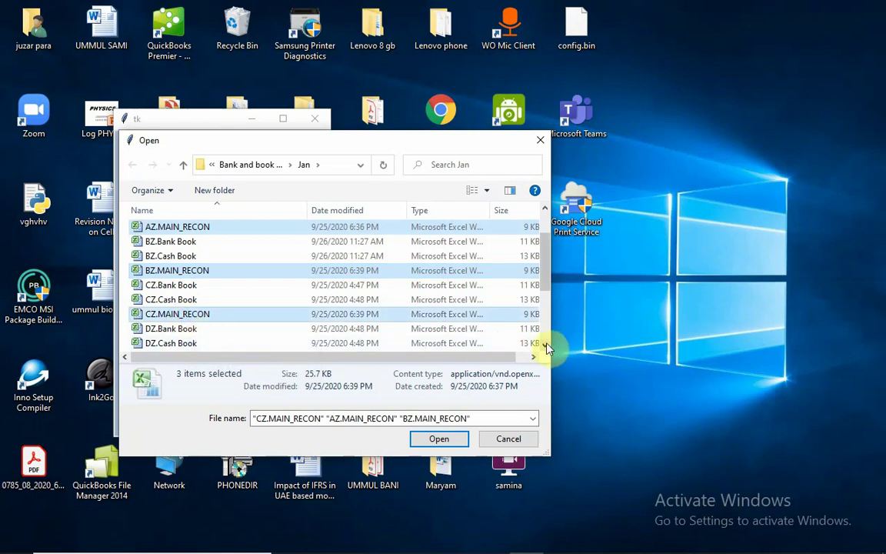
pyautogui.scroll(-1, 548, 348)
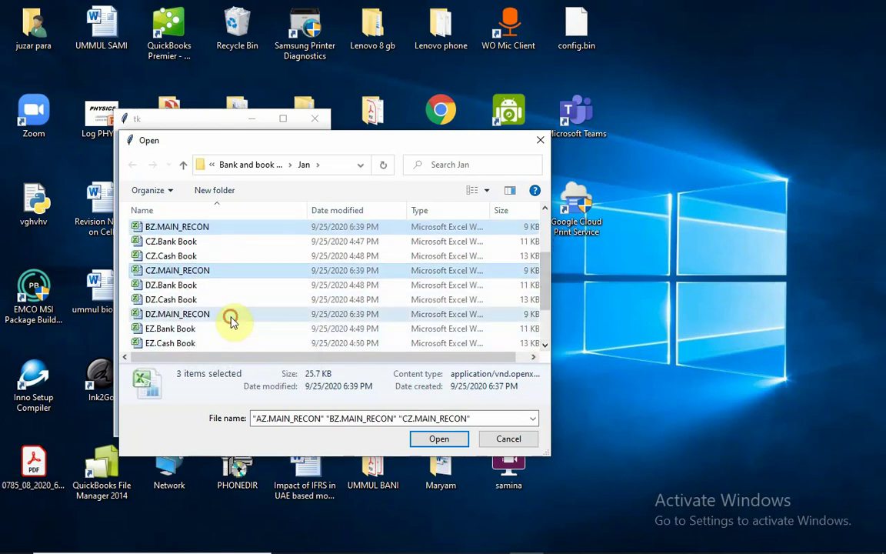
pyautogui.keyDown('ctrl'); pyautogui.click(232, 316); pyautogui.keyUp('ctrl')
pyautogui.scroll(-3, 543, 352)
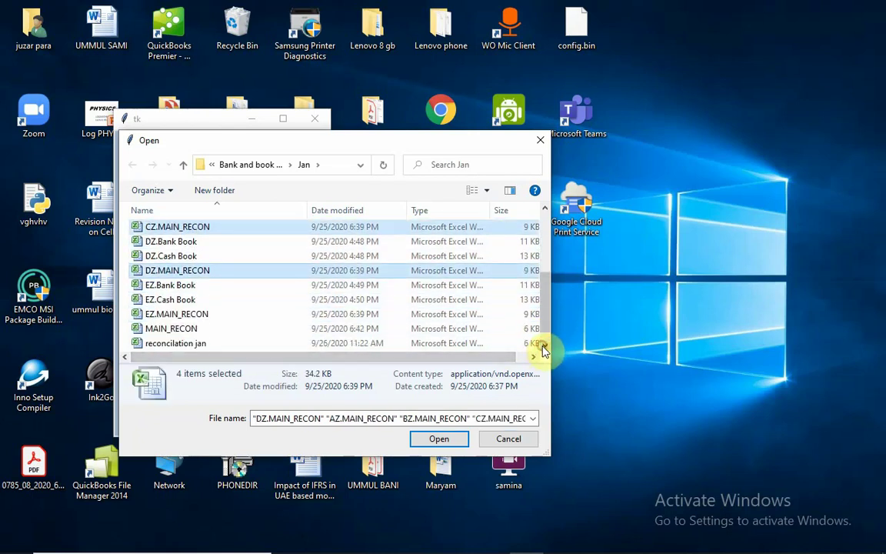
pyautogui.keyDown('ctrl'); pyautogui.click(192, 316); pyautogui.keyUp('ctrl')
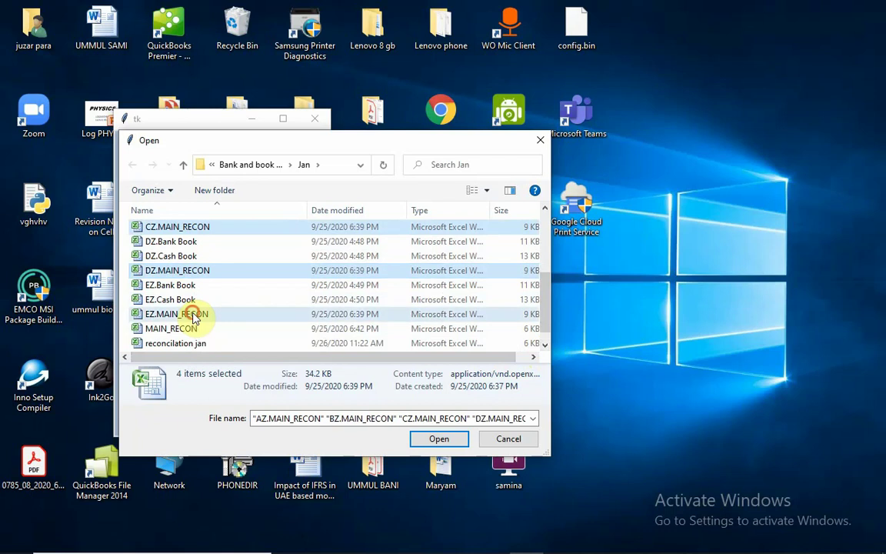
pyautogui.click(439, 439)
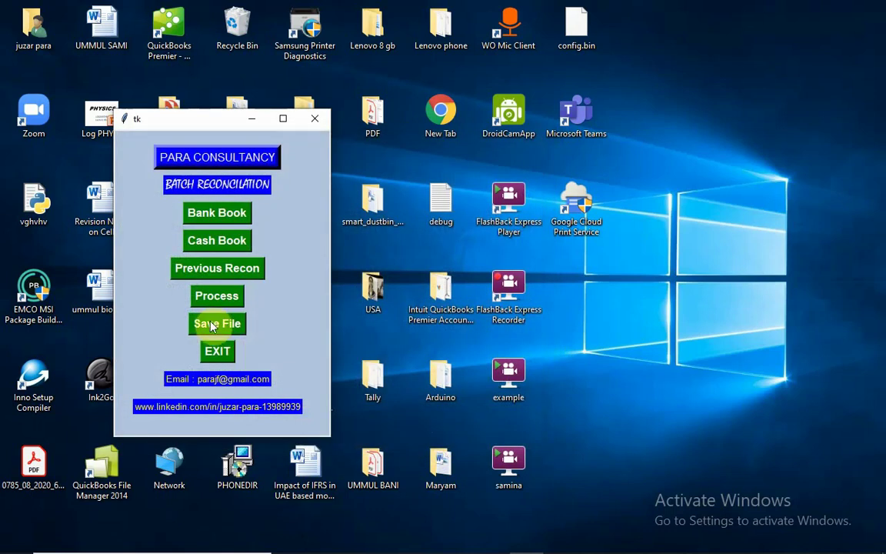
# In File Explorer, open the Reconcilation - Jan folder inside Bank and book XLS file, Jan.
pyautogui.moveTo(391, 537)
pyautogui.click(356, 540)
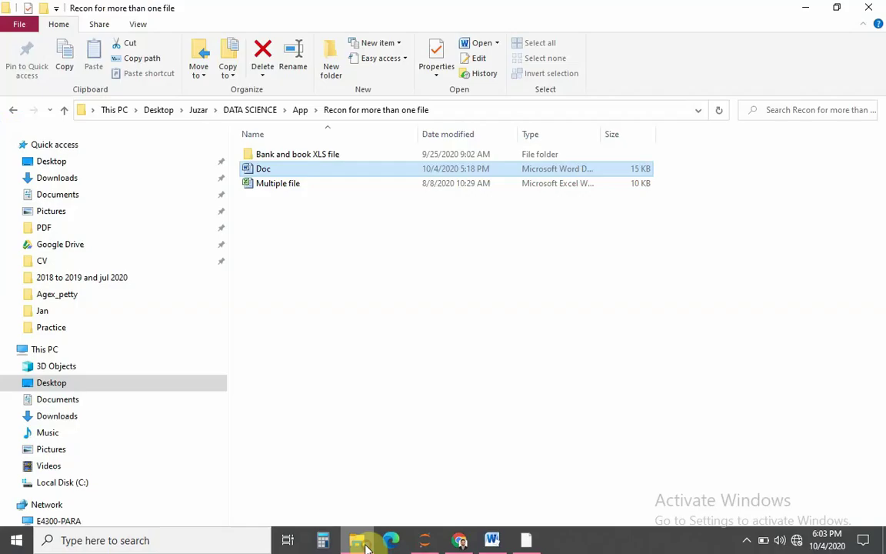
pyautogui.doubleClick(328, 156)
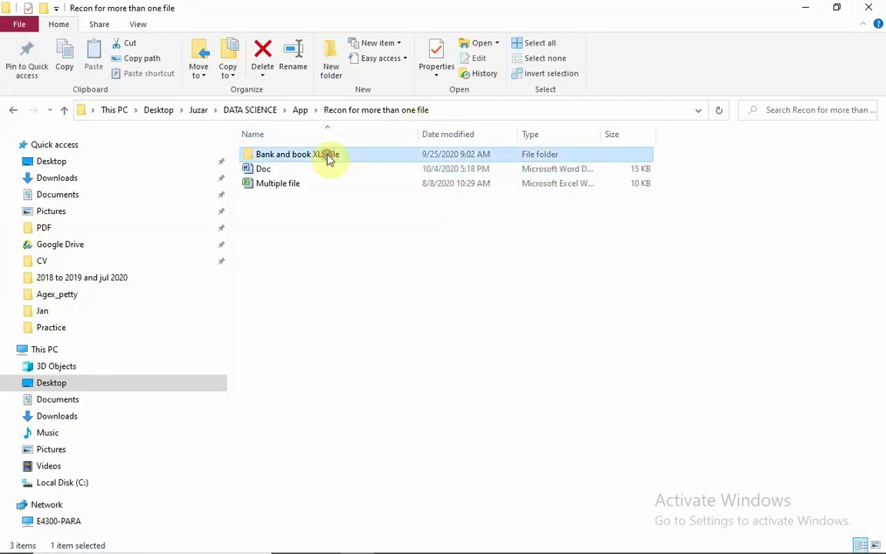
pyautogui.doubleClick(300, 168)
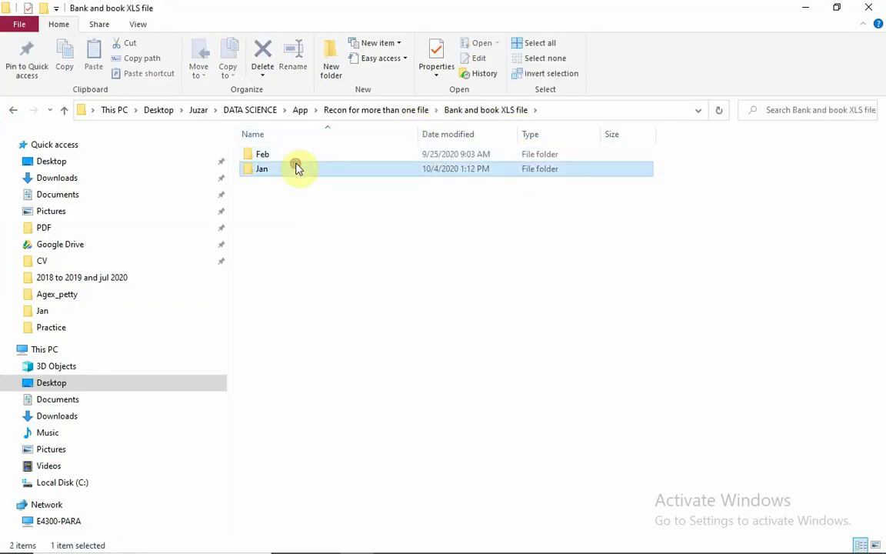
pyautogui.doubleClick(283, 155)
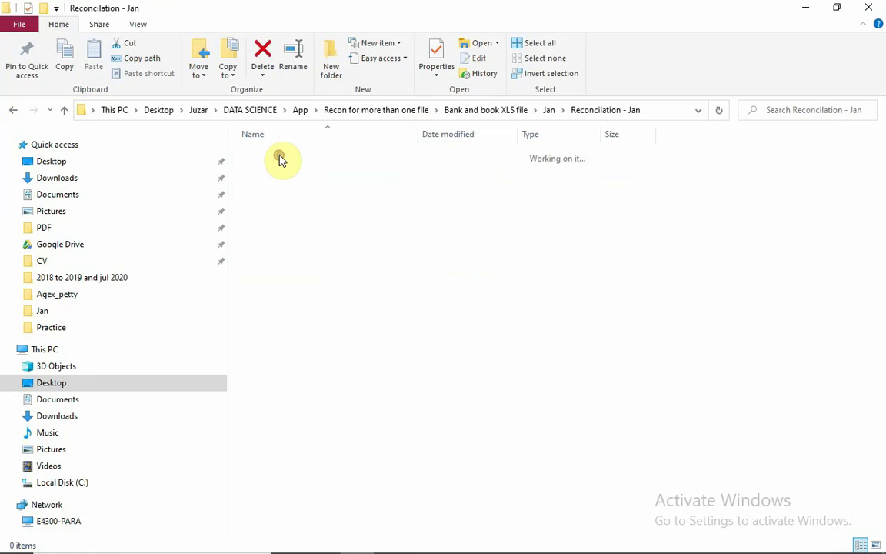
# Delete all the old reconciliation workbooks, AZ through EZ and RECONCILIATION_SUMMARY, from the Reconcilation - Jan folder.
pyautogui.click(365, 152)
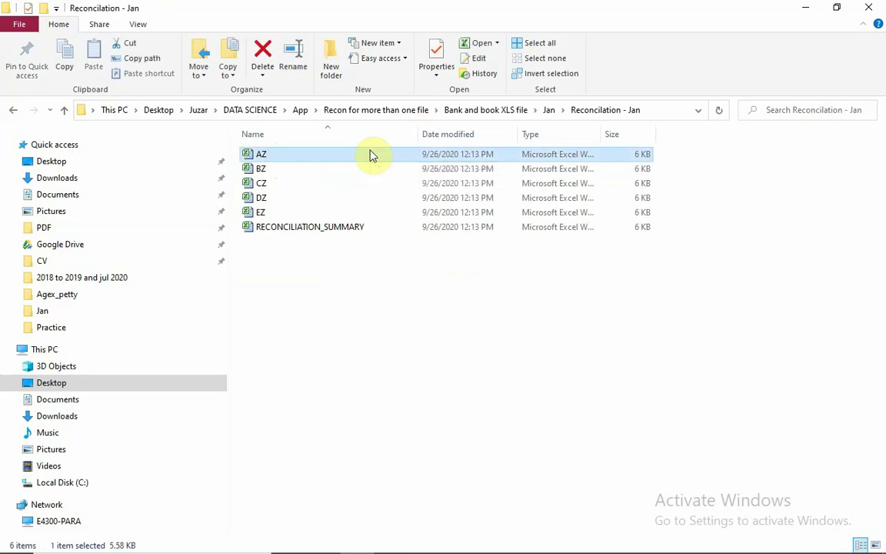
pyautogui.hotkey('shift', 'Down')
pyautogui.hotkey('shift', 'Down')
pyautogui.hotkey('shift', 'Down')
pyautogui.hotkey('shift', 'Down')
pyautogui.hotkey('shift', 'Down')
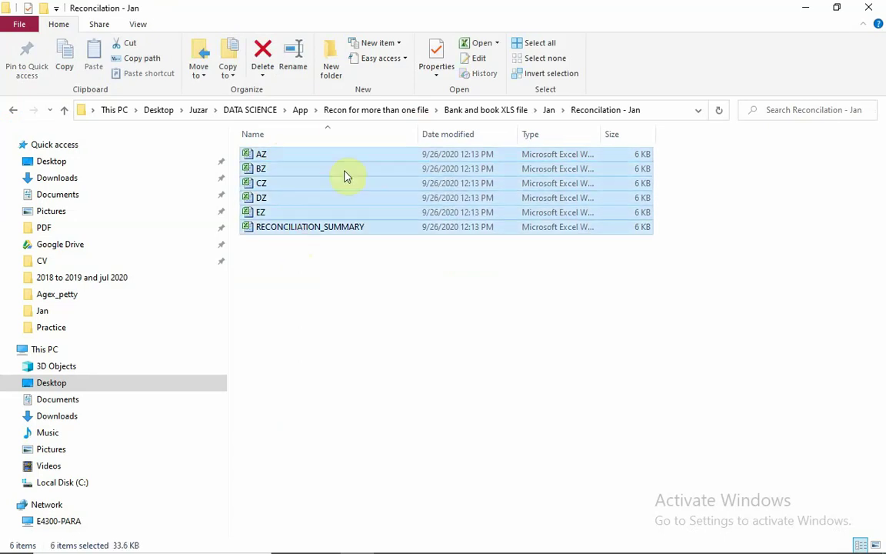
pyautogui.rightClick(343, 206)
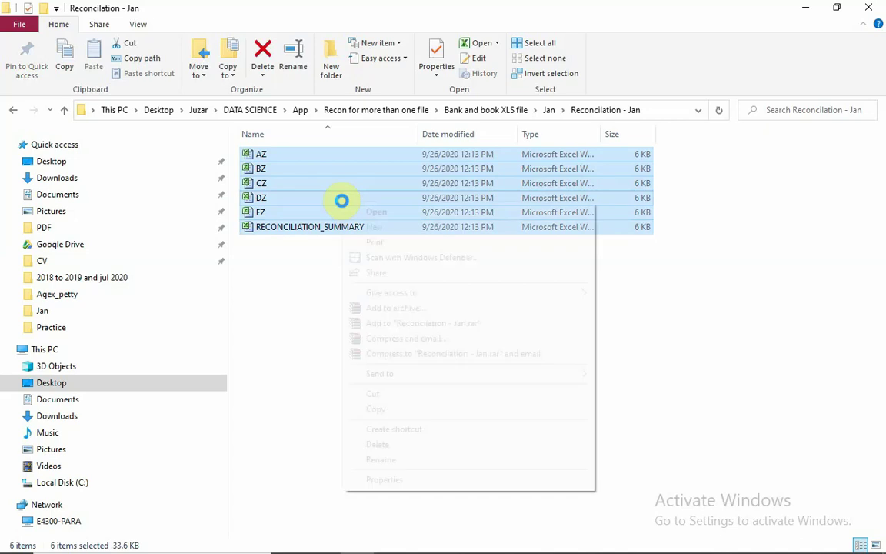
pyautogui.click(393, 447)
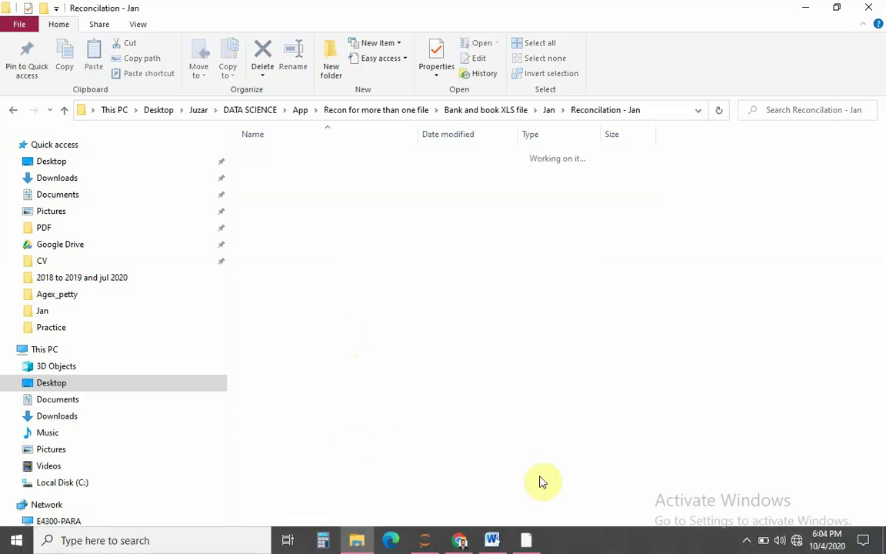
# Switch back to the Batch Reconcilation app and process the loaded bank books, cash books and previous reconciliations.
pyautogui.click(527, 541)
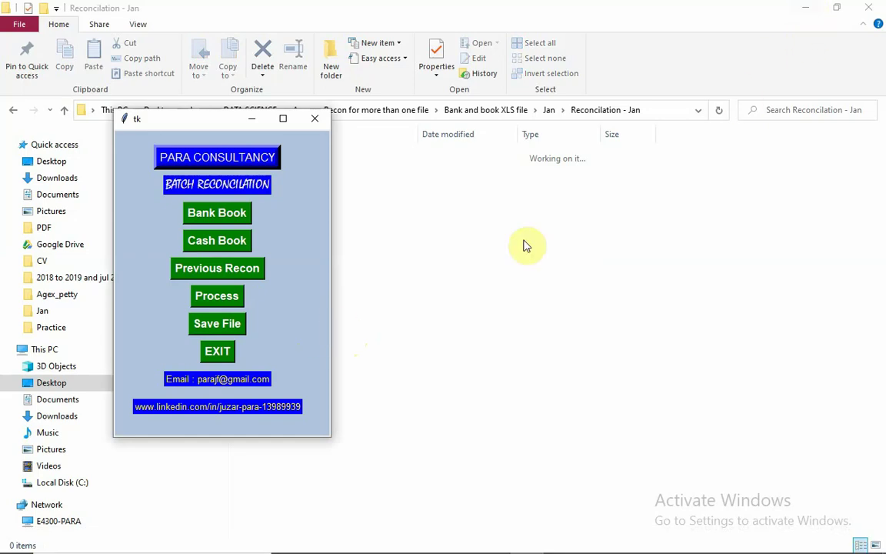
pyautogui.click(222, 301)
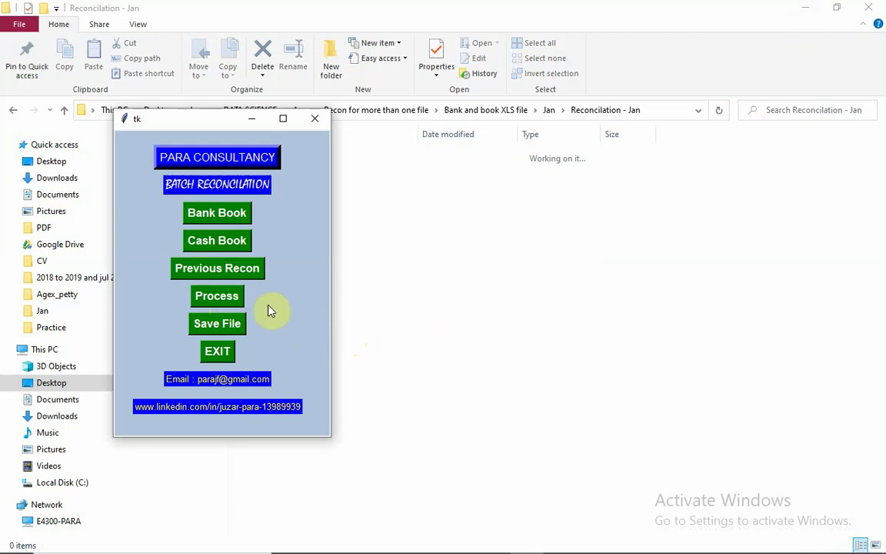
# Save the processed reconciliation files to the Reconcilation - Jan folder, then move the app window aside and minimize it.
pyautogui.click(221, 327)
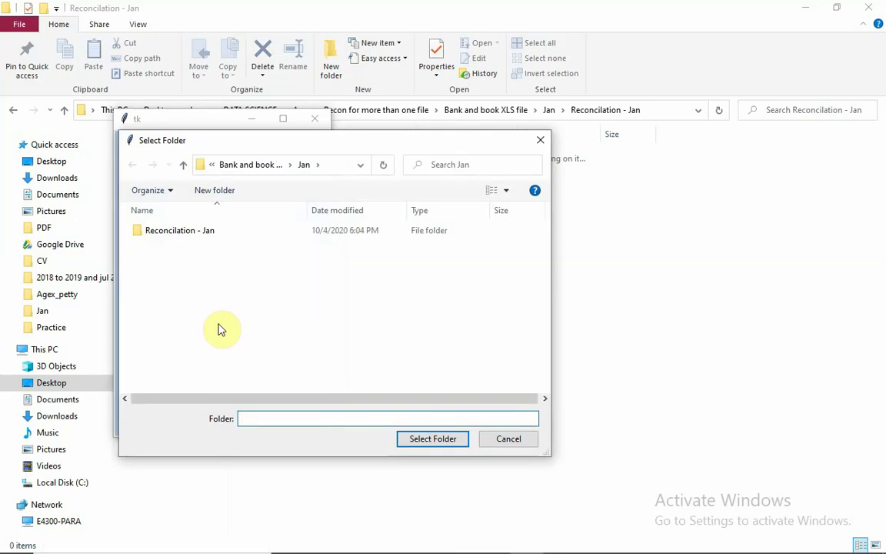
pyautogui.click(171, 232)
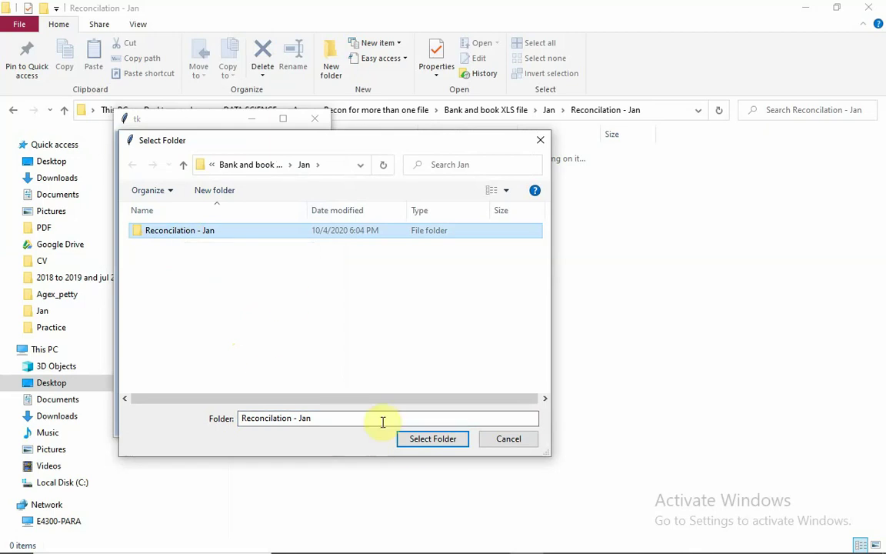
pyautogui.click(412, 440)
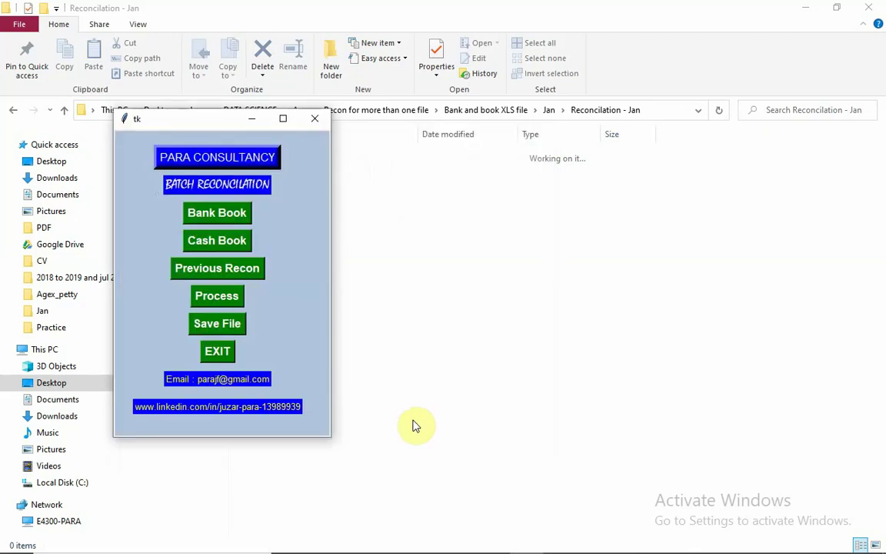
pyautogui.moveTo(210, 122); pyautogui.dragTo(673, 190)
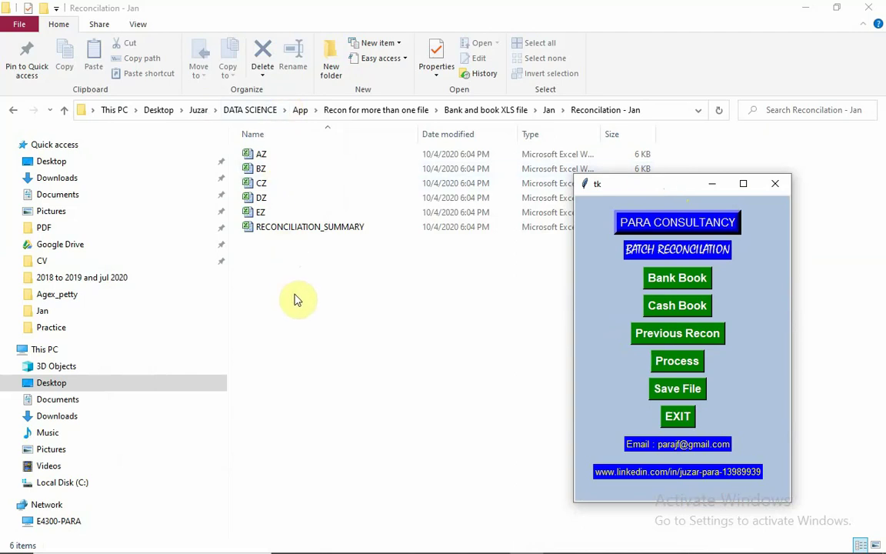
pyautogui.click(713, 184)
# Open the AZ workbook from the Reconcilation - Jan folder, dismiss the Office activation notice and autofit all its columns.
pyautogui.doubleClick(260, 156)
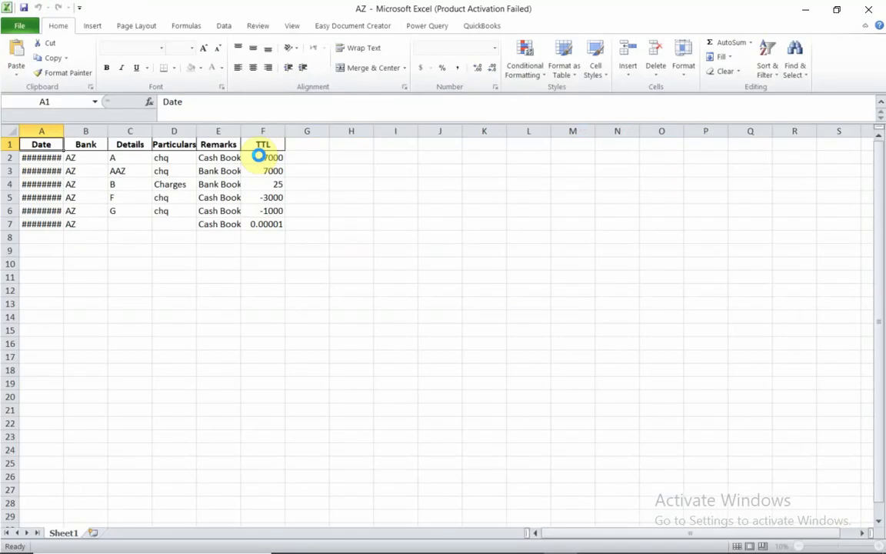
pyautogui.click(248, 330)
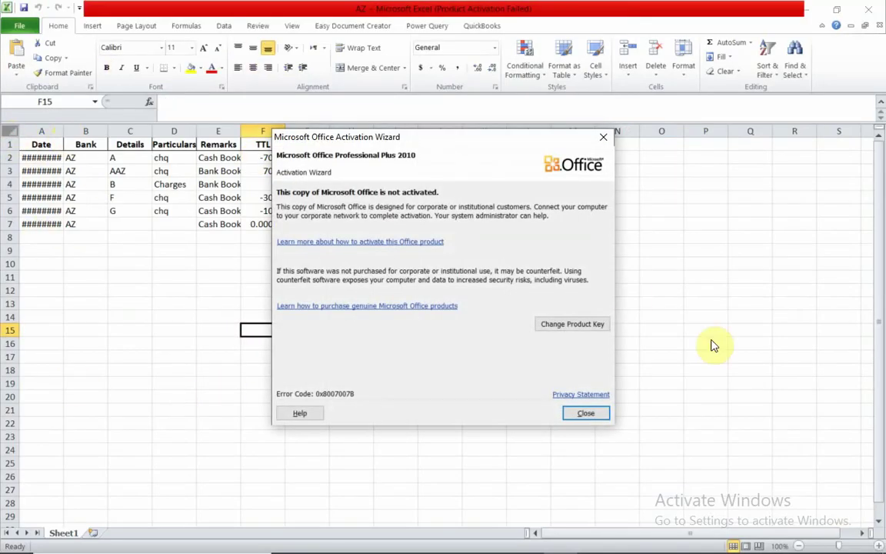
pyautogui.click(591, 413)
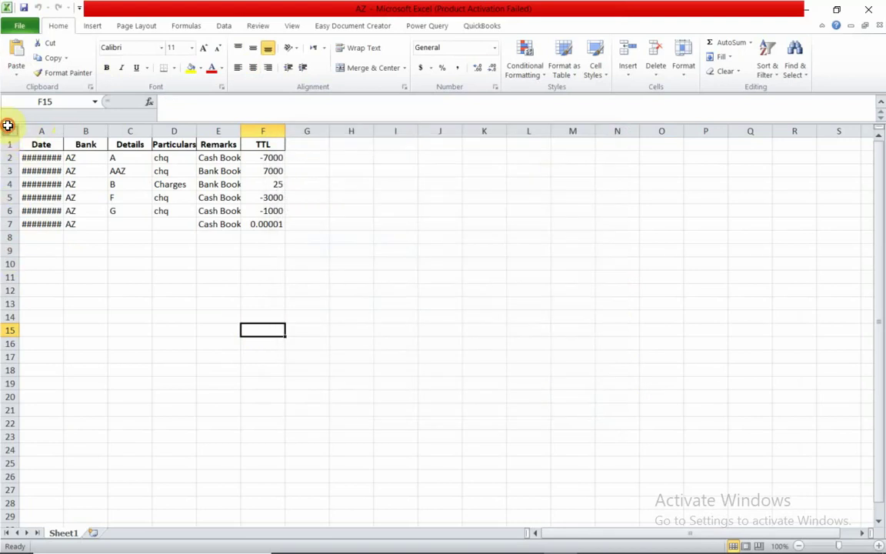
pyautogui.click(8, 125)
pyautogui.doubleClick(63, 130)
pyautogui.click(359, 302)
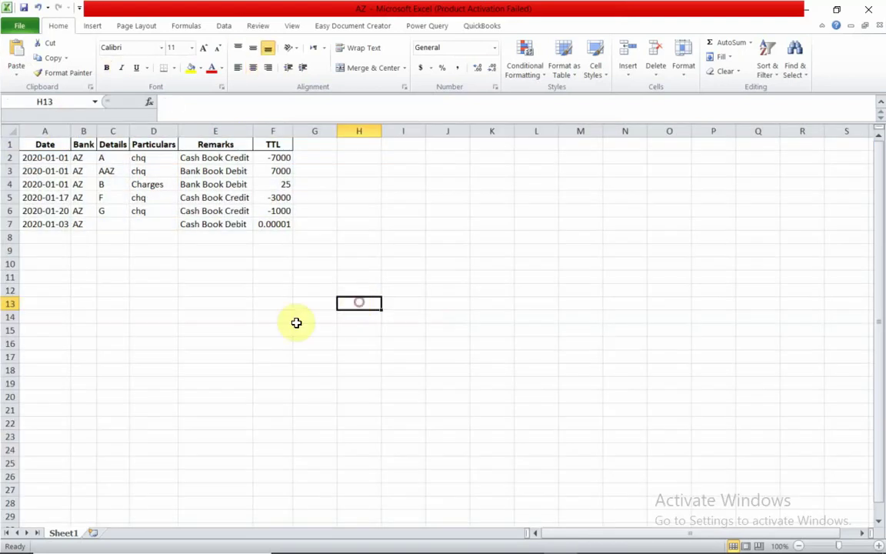
# Examine the AAZ and G cheque entries in the AZ reconciliation, then close the workbook without saving.
pyautogui.click(117, 157)
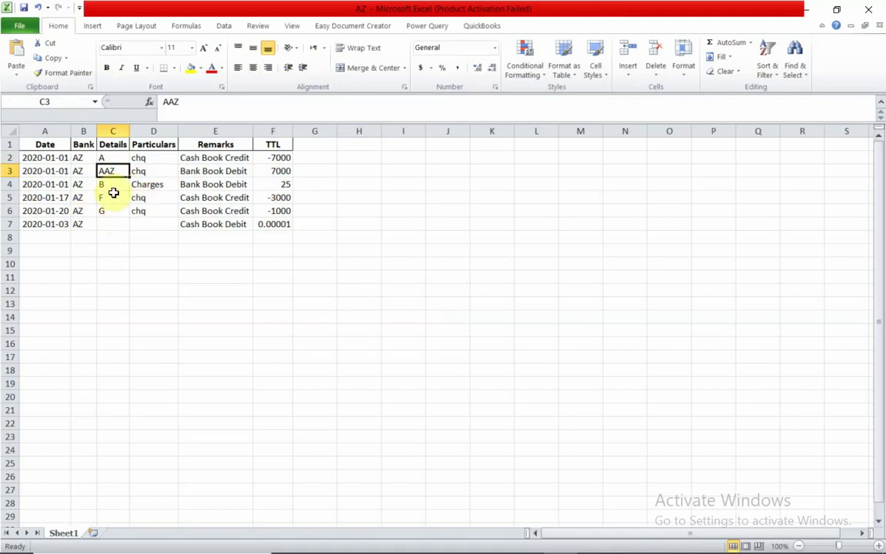
pyautogui.click(8, 171)
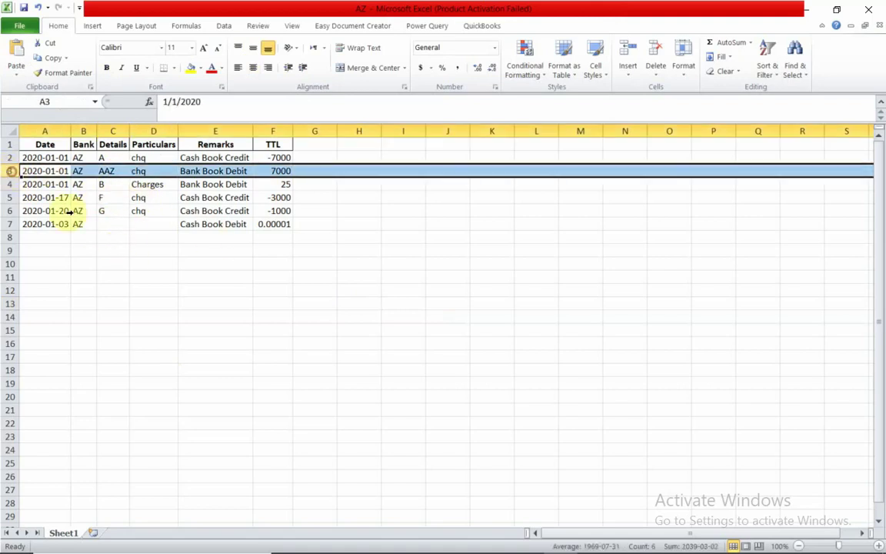
pyautogui.click(10, 211)
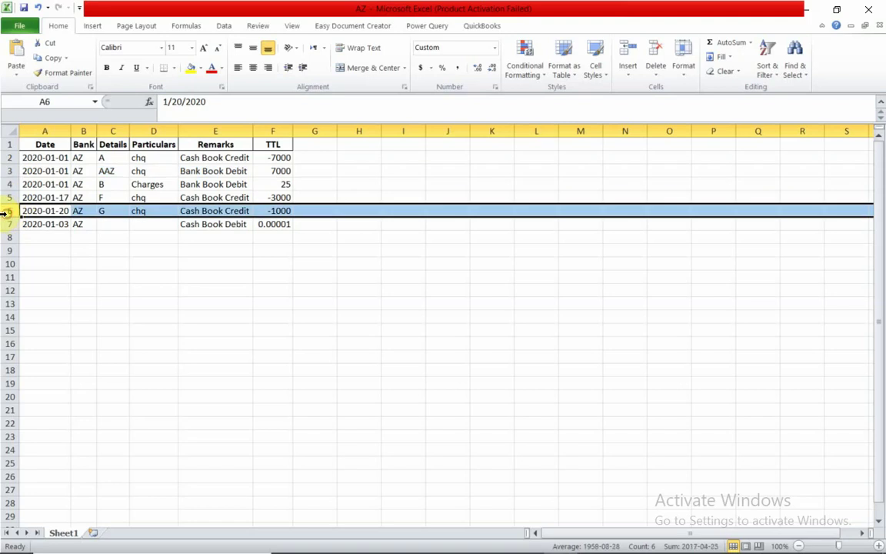
pyautogui.click(264, 275)
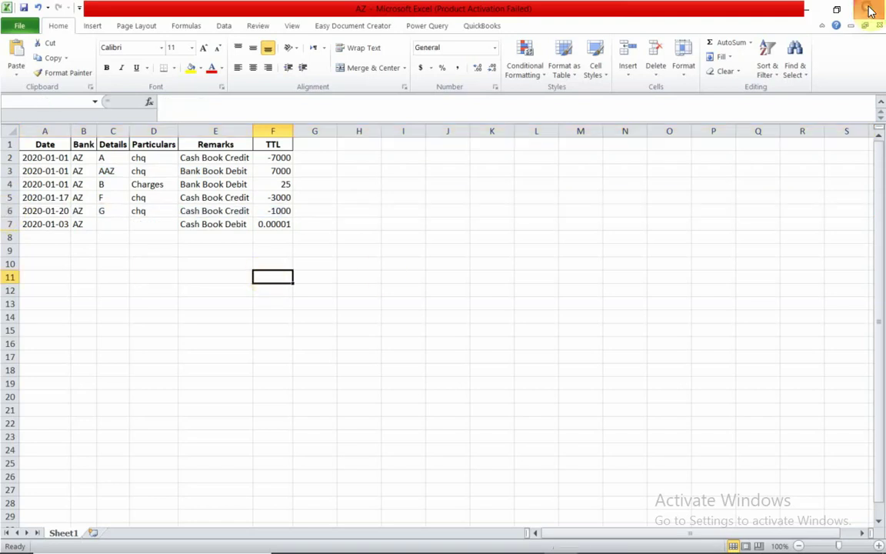
pyautogui.click(869, 9)
pyautogui.click(462, 303)
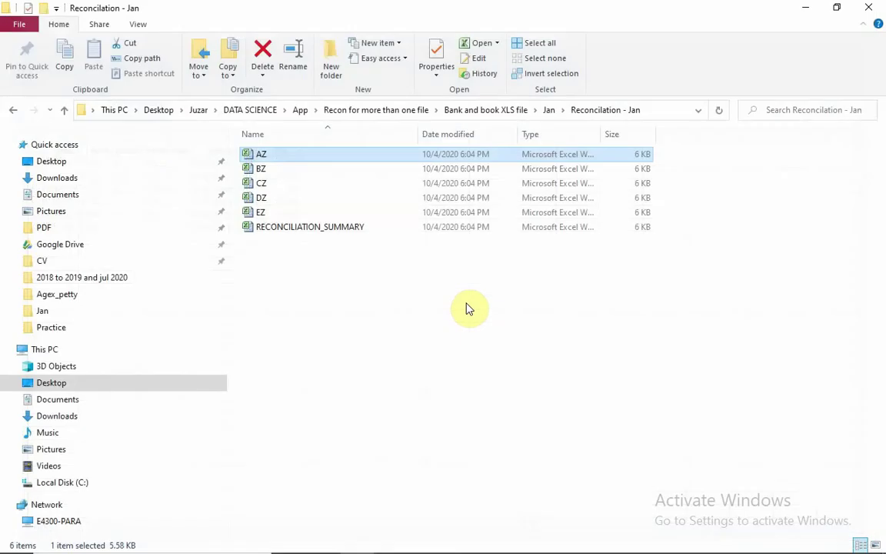
# Open the BZ workbook, autofit its Date column to read the entries, and close it without saving.
pyautogui.click(264, 169)
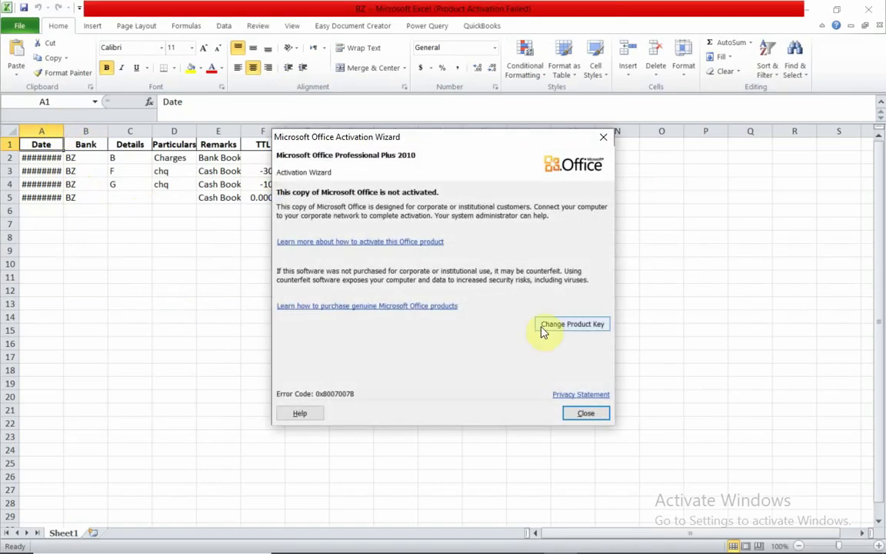
pyautogui.click(599, 411)
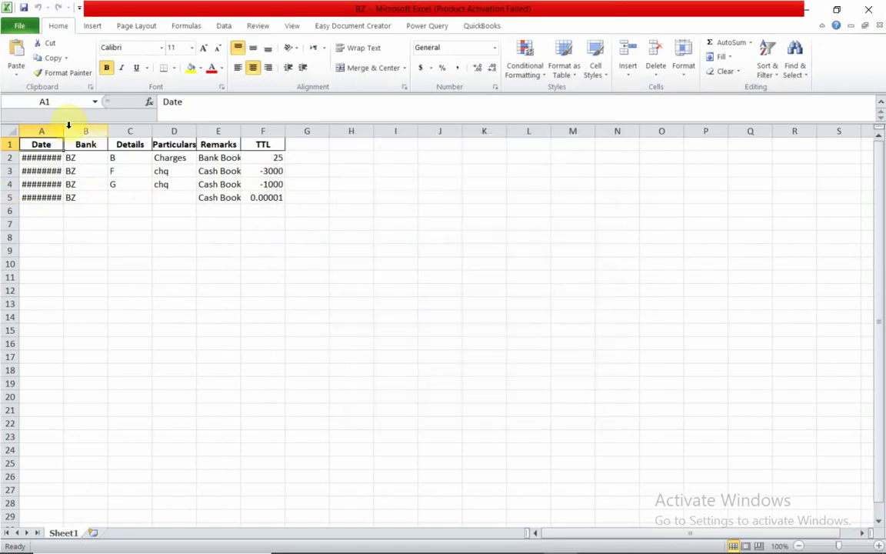
pyautogui.doubleClick(64, 129)
pyautogui.click(320, 249)
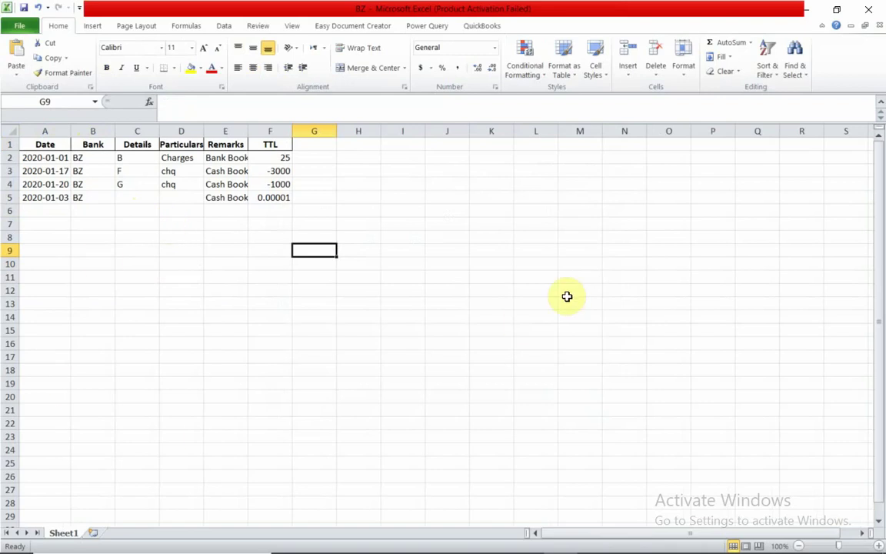
pyautogui.click(871, 11)
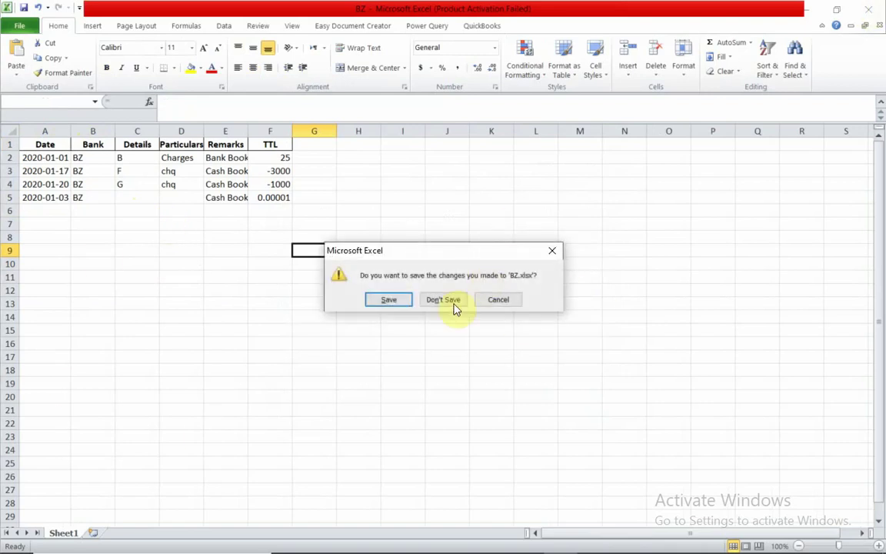
pyautogui.click(452, 305)
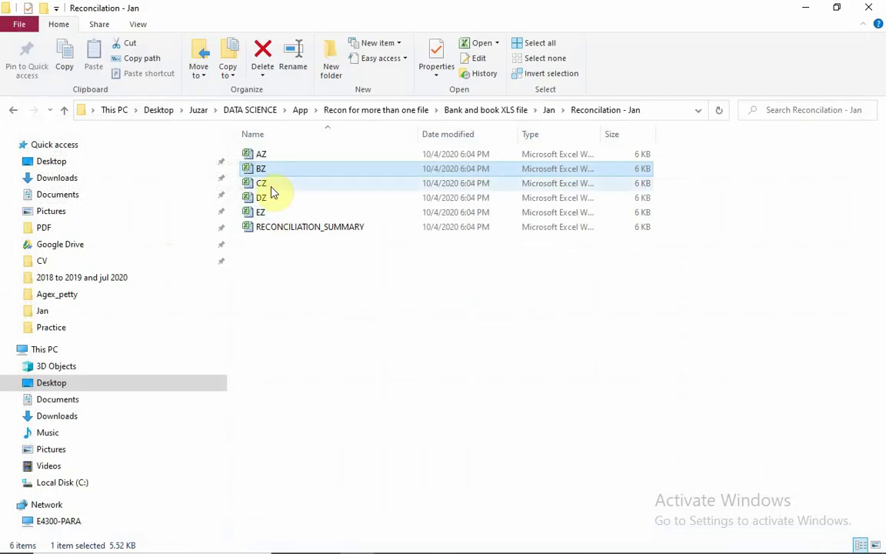
# Open the CZ workbook, autofit its Date column to review the reconciliation entries, and close it without saving.
pyautogui.click(271, 189)
pyautogui.doubleClick(271, 189)
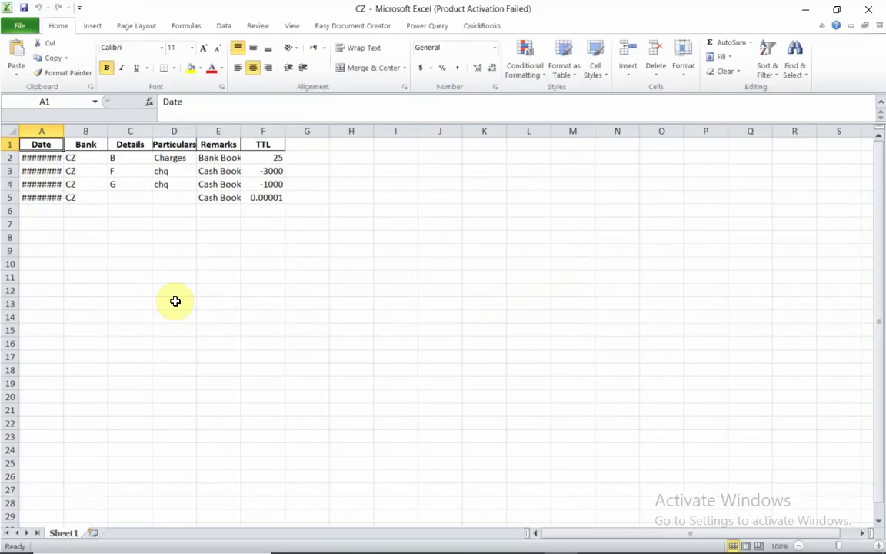
pyautogui.click(176, 302)
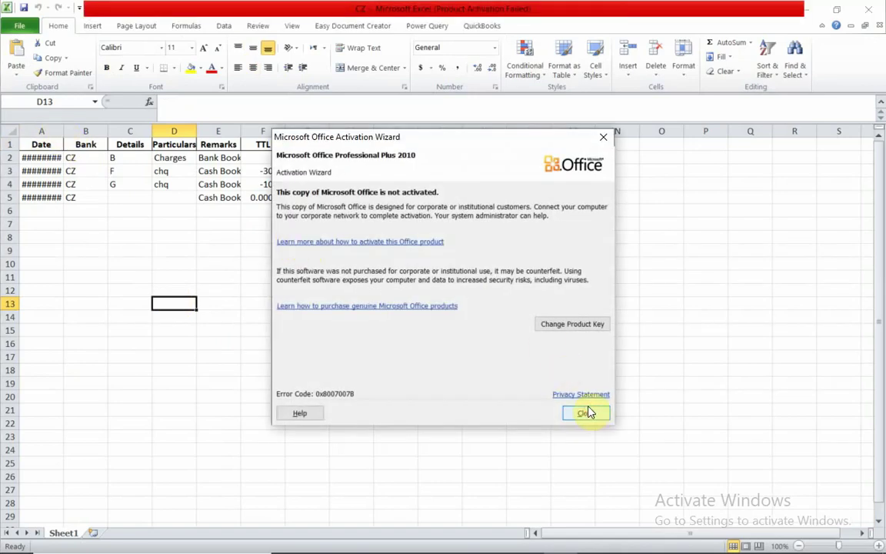
pyautogui.click(589, 413)
pyautogui.doubleClick(63, 135)
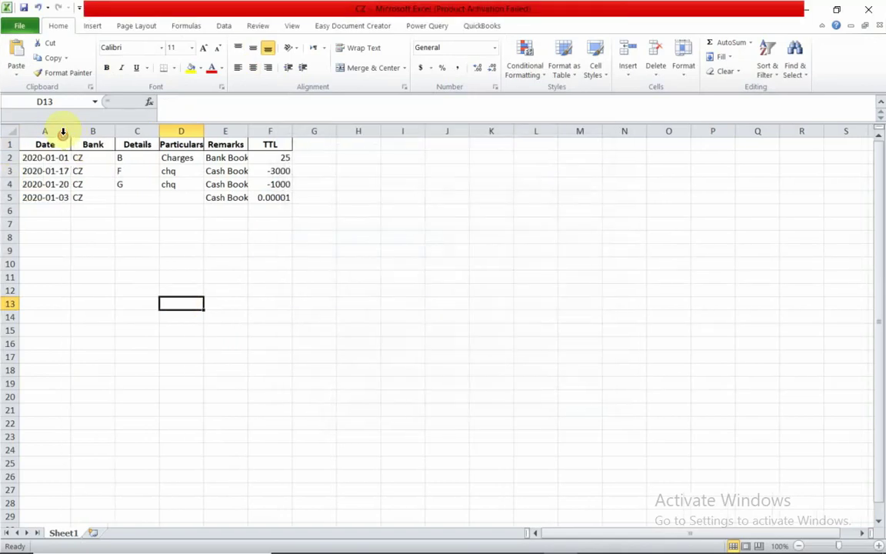
pyautogui.click(281, 291)
pyautogui.click(881, 10)
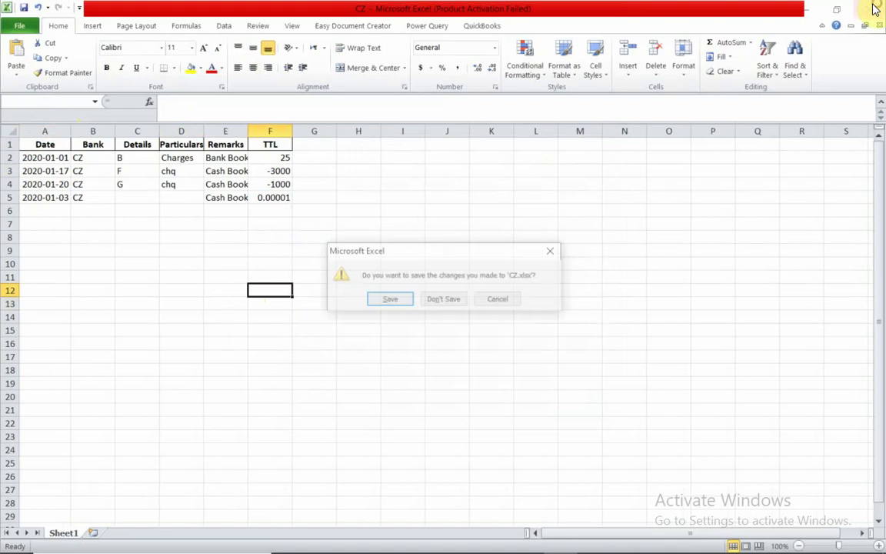
pyautogui.click(463, 300)
pyautogui.click(465, 304)
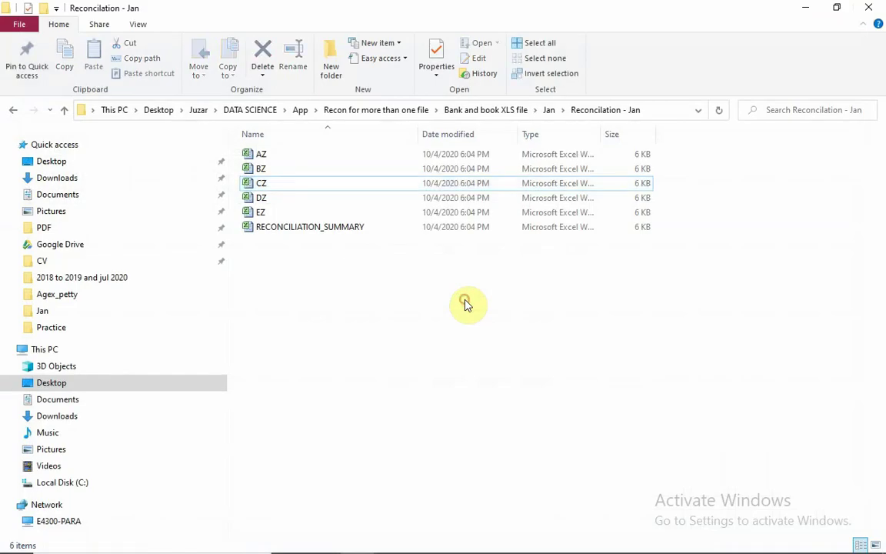
# Open the RECONCILIATION_SUMMARY workbook, dismiss the Office activation notice and autofit all its columns.
pyautogui.click(329, 234)
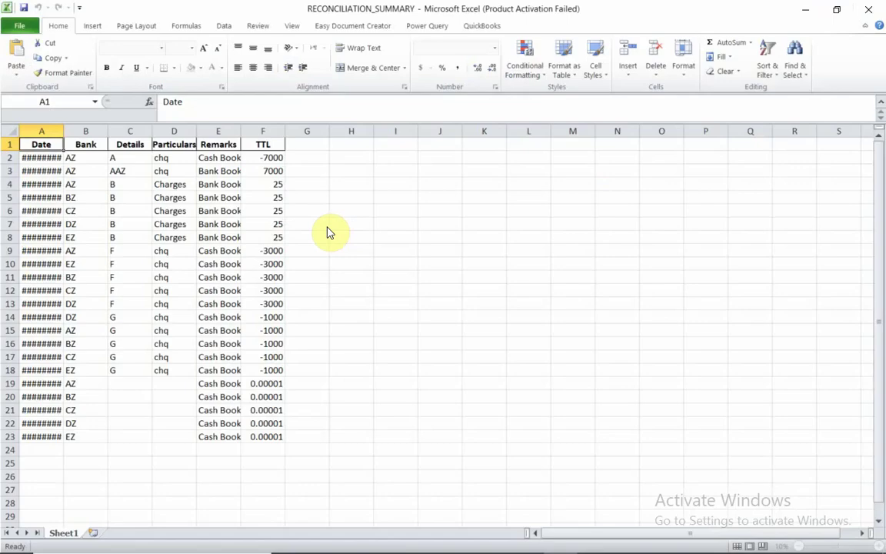
pyautogui.click(344, 331)
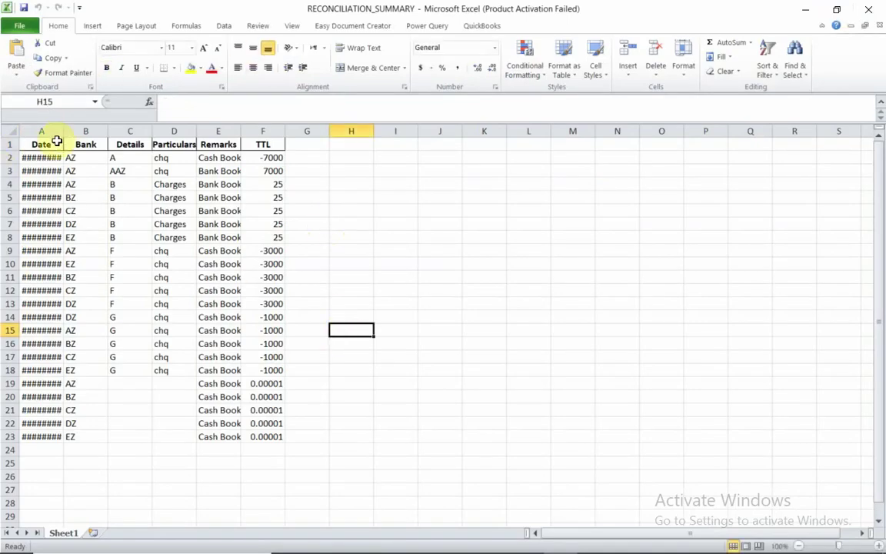
pyautogui.click(12, 131)
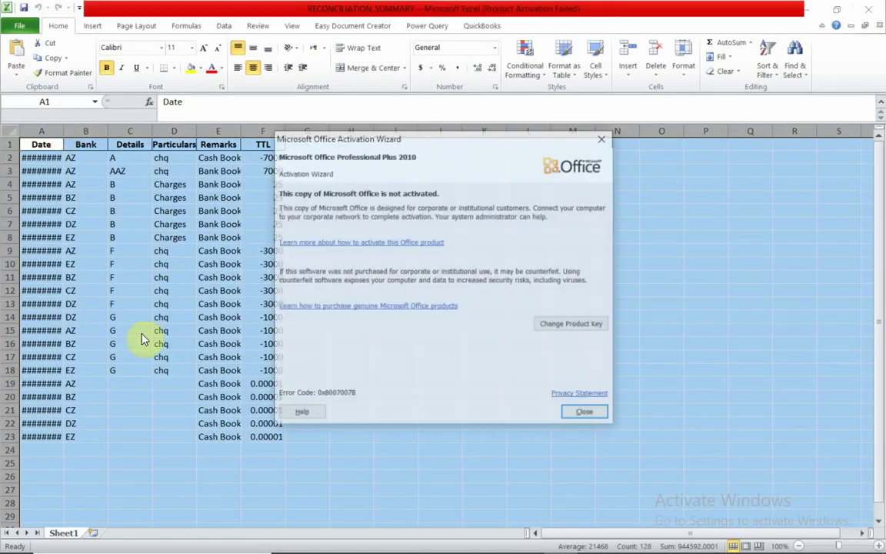
pyautogui.click(578, 412)
pyautogui.click(471, 287)
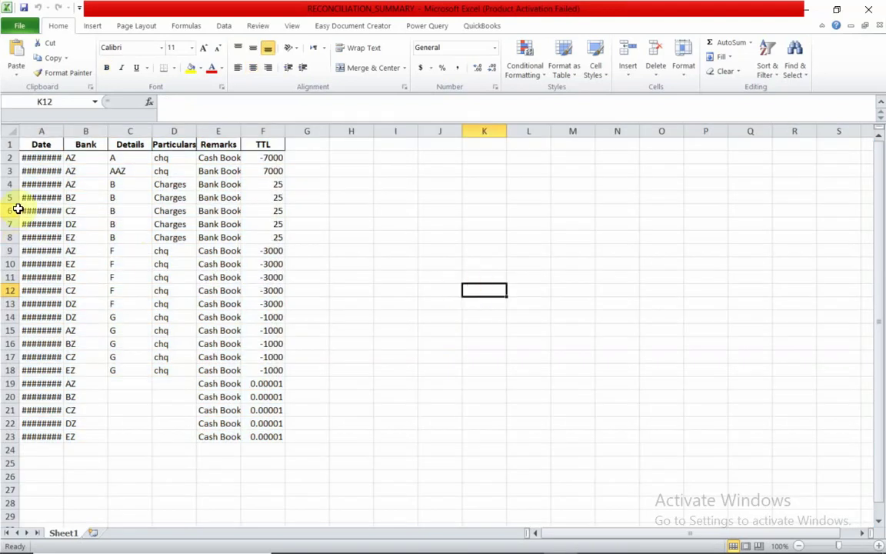
pyautogui.click(10, 131)
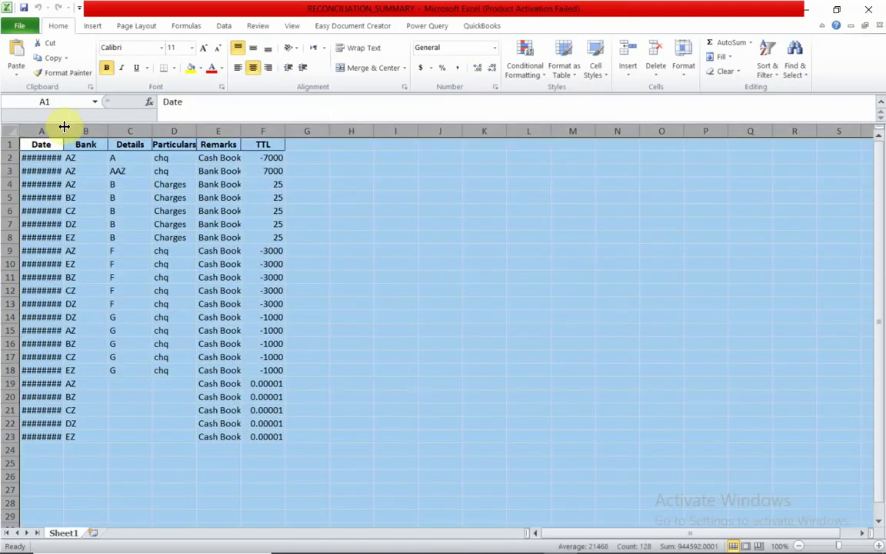
pyautogui.doubleClick(64, 126)
pyautogui.click(444, 248)
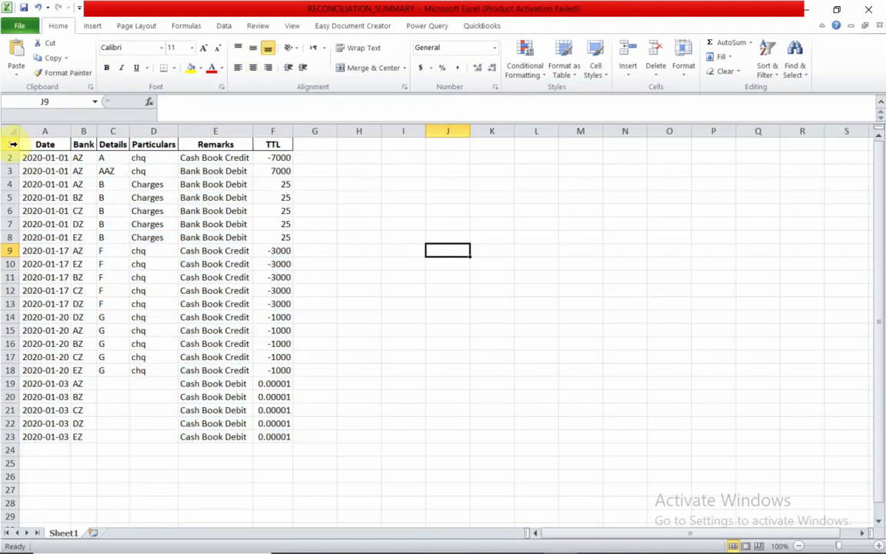
# Add filters to the header row of the reconciliation summary.
pyautogui.click(13, 144)
pyautogui.click(224, 26)
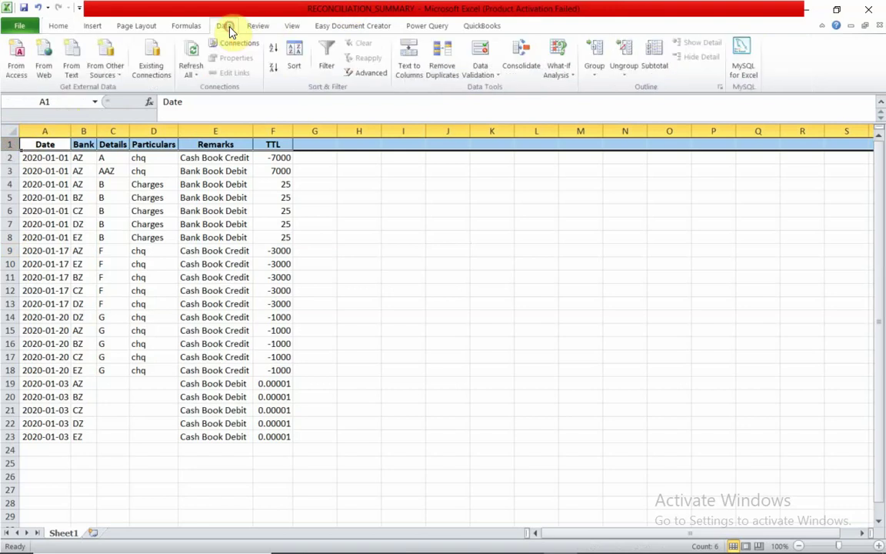
pyautogui.click(326, 58)
pyautogui.click(397, 225)
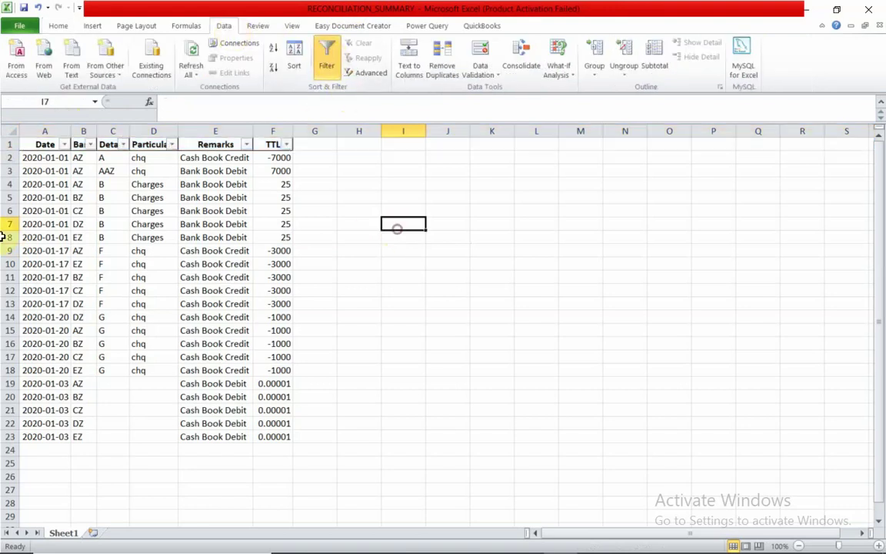
# Filter the Bank column of the summary to show only the AZ entries.
pyautogui.click(87, 144)
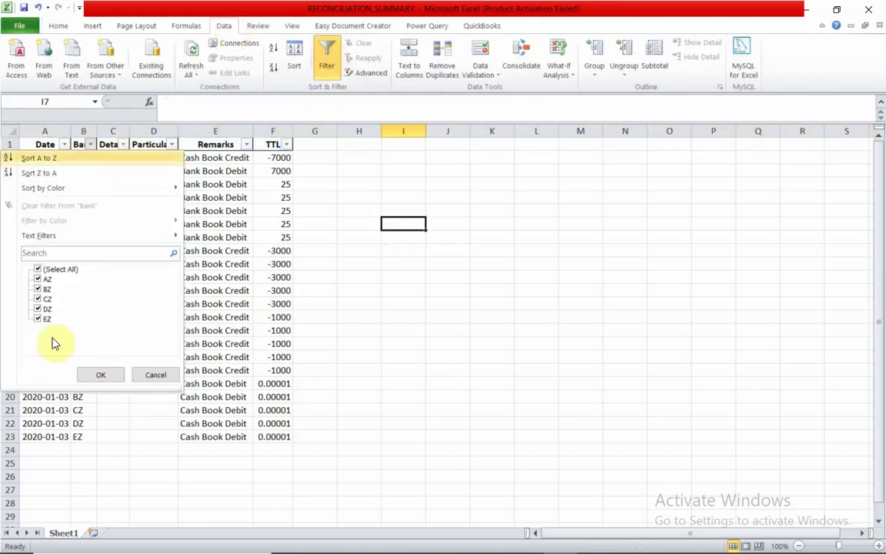
pyautogui.click(38, 269)
pyautogui.click(38, 279)
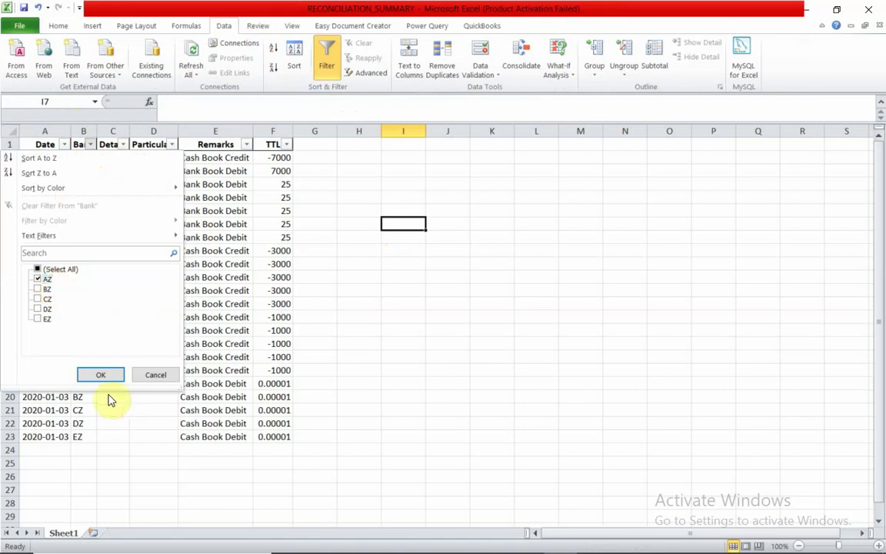
pyautogui.click(104, 375)
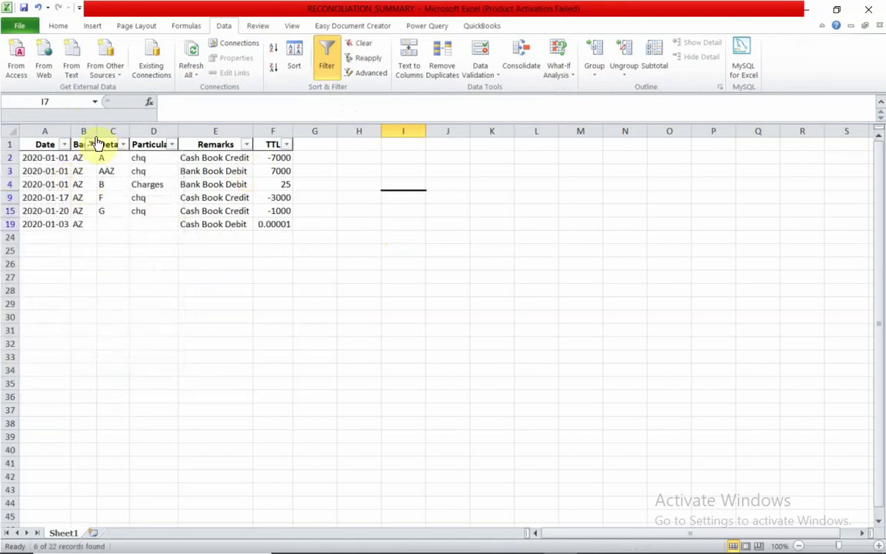
# Switch the Bank column filter in the reconciliation summary to show only the BZ entries.
pyautogui.click(90, 144)
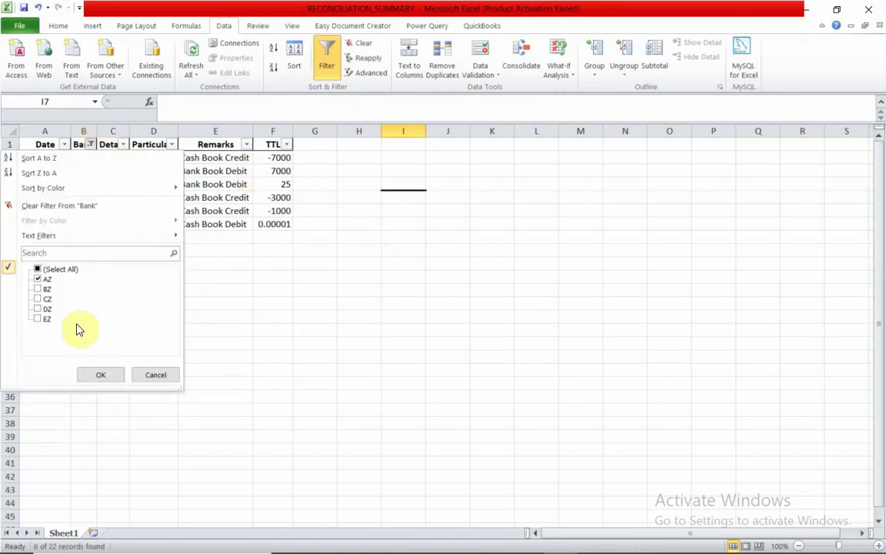
pyautogui.click(48, 279)
pyautogui.click(103, 376)
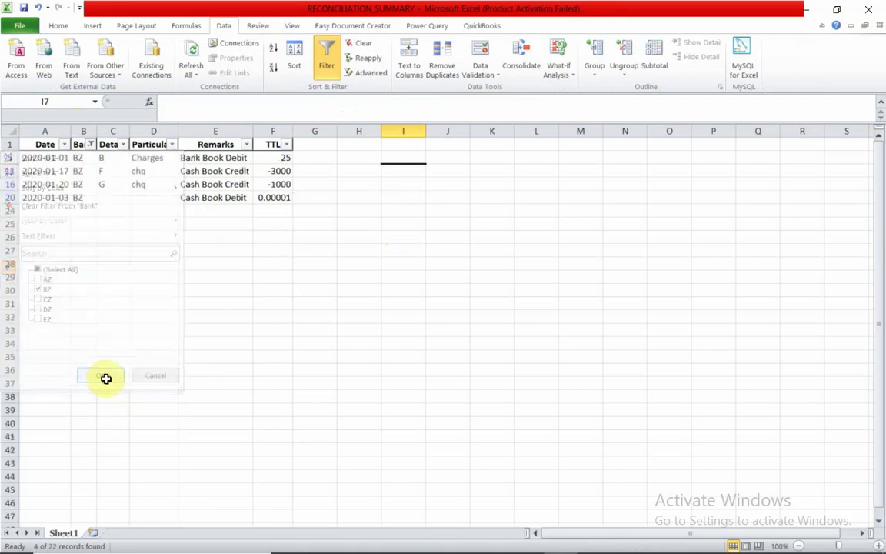
# Change the summary's Bank column filter so that only the CZ entries are displayed.
pyautogui.click(90, 144)
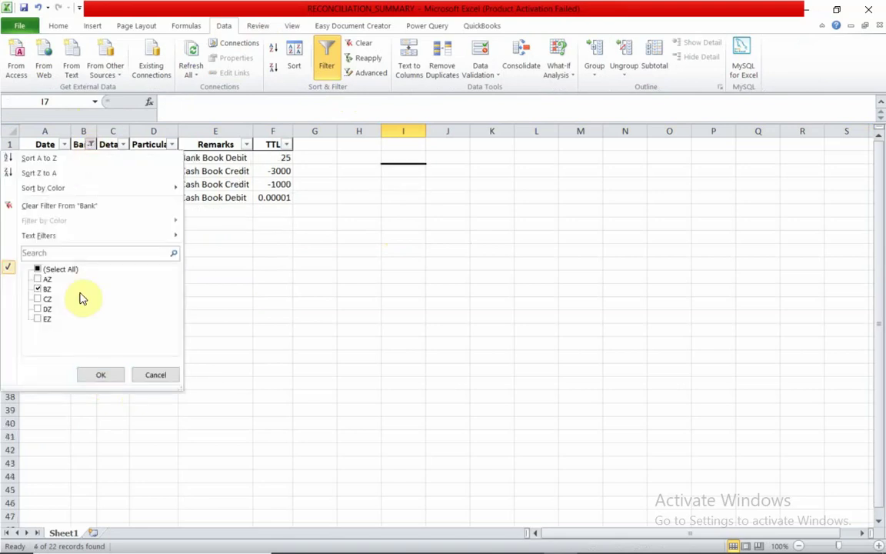
pyautogui.click(45, 289)
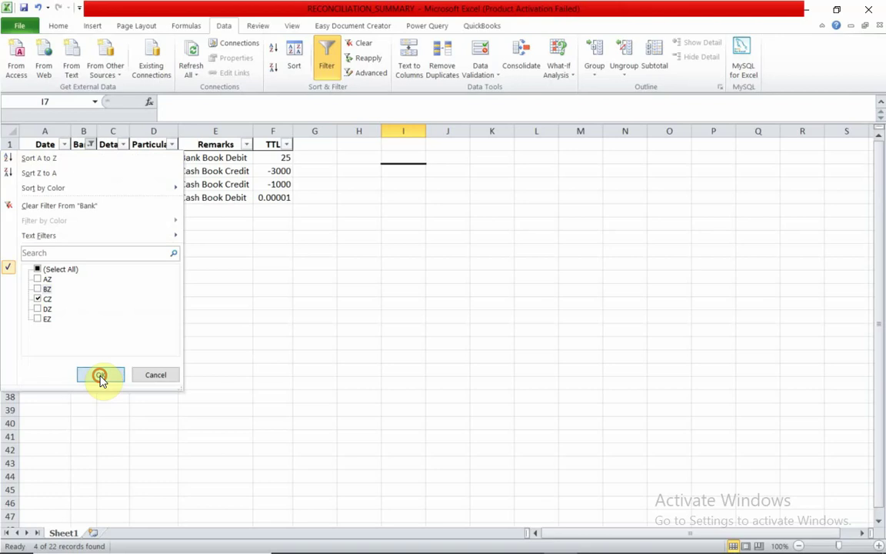
pyautogui.click(100, 375)
pyautogui.click(100, 375)
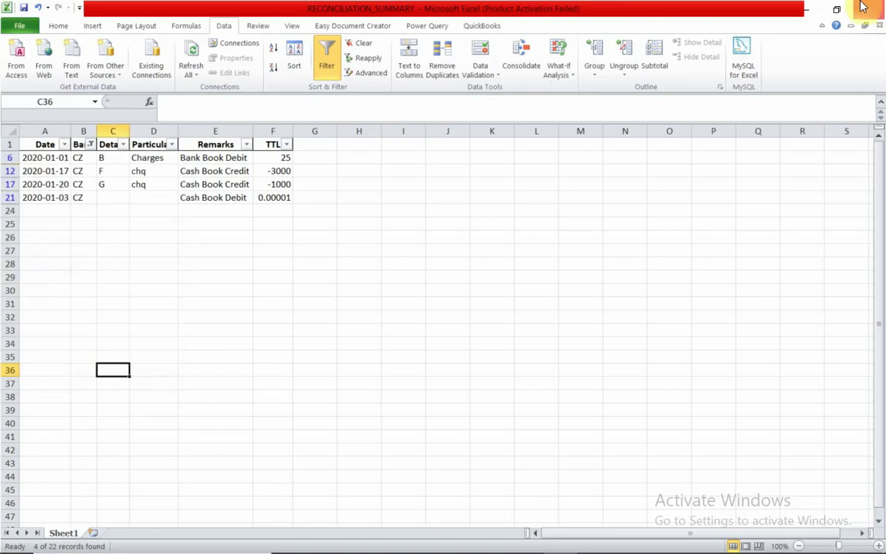
# Close the RECONCILIATION_SUMMARY workbook without saving and close the Reconcilation - Jan folder window.
pyautogui.click(868, 9)
pyautogui.click(441, 302)
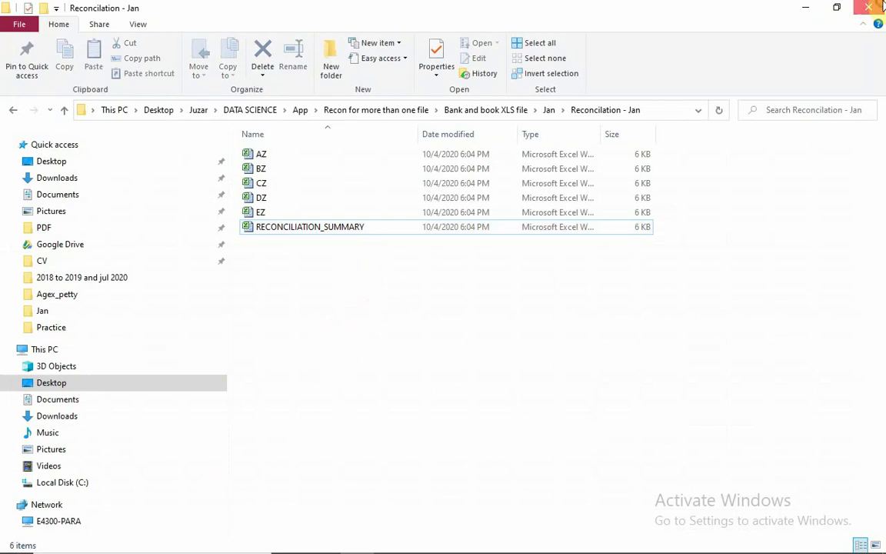
pyautogui.click(882, 6)
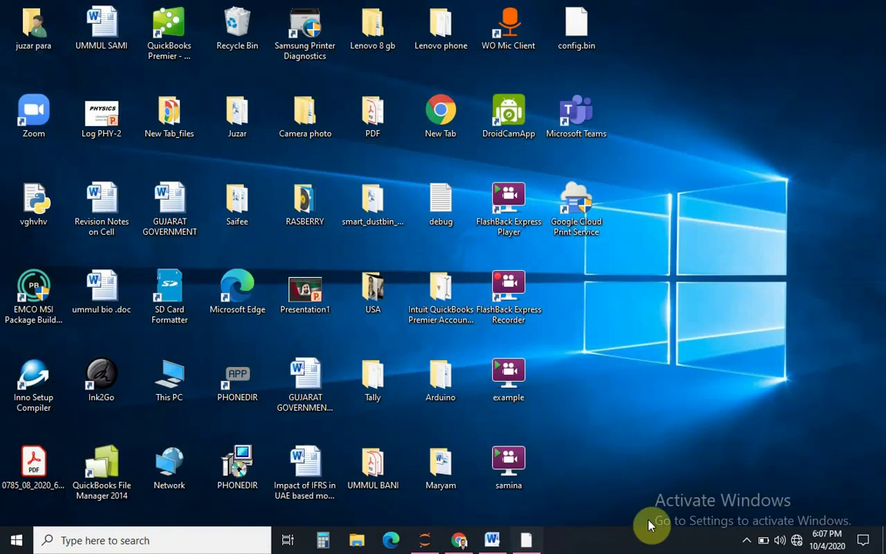
pyautogui.click(747, 541)
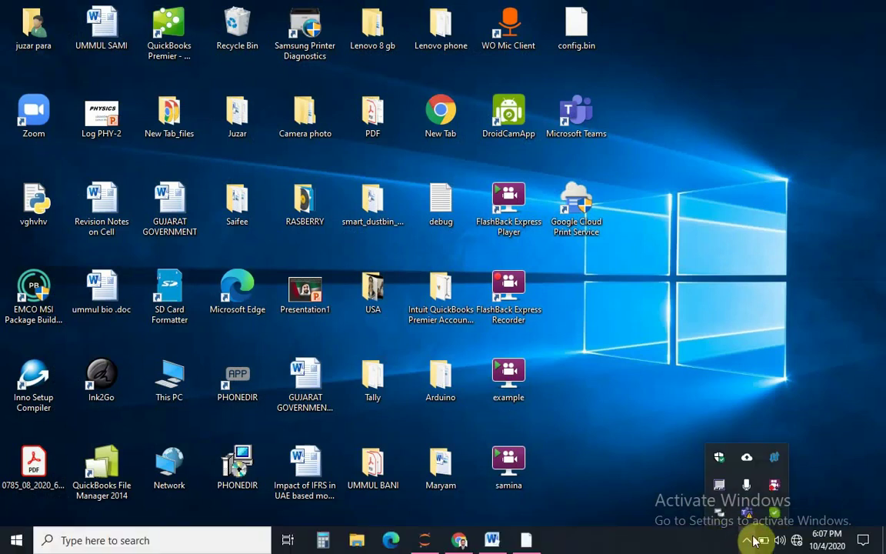
pyautogui.rightClick(775, 487)
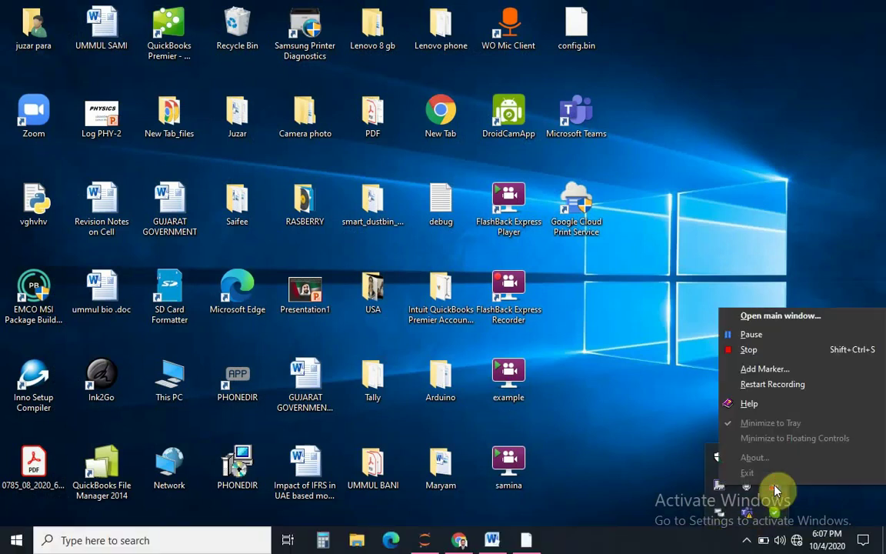